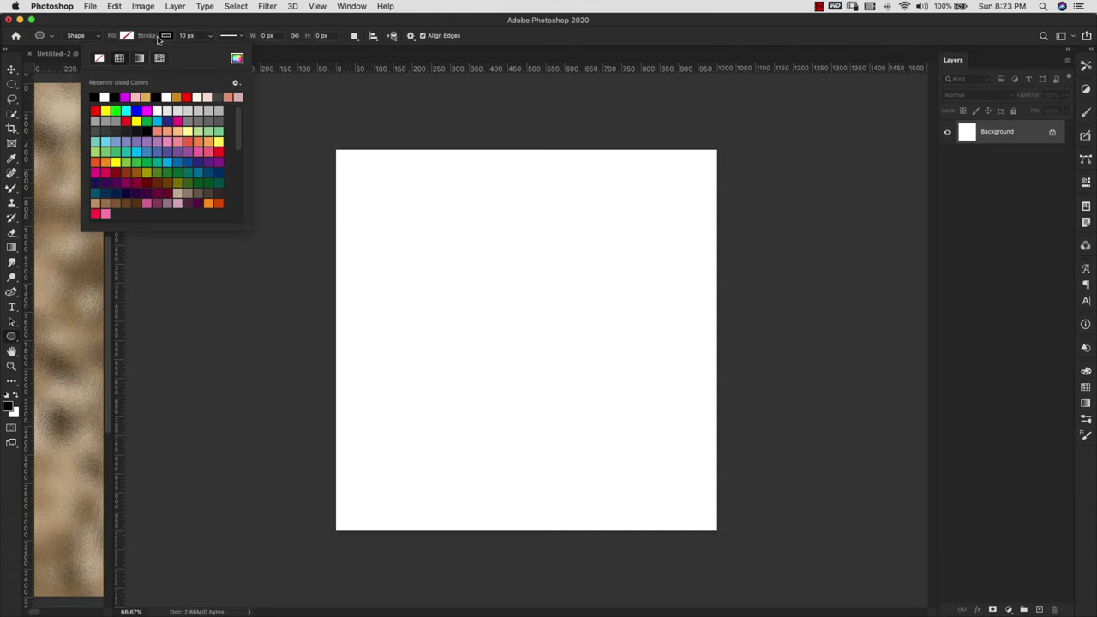
# Set the ellipse stroke to 6 px, draw an unfilled circle about 77 × 74 px on the upper-left part of the canvas, and deselect it.
pyautogui.click(185, 36)
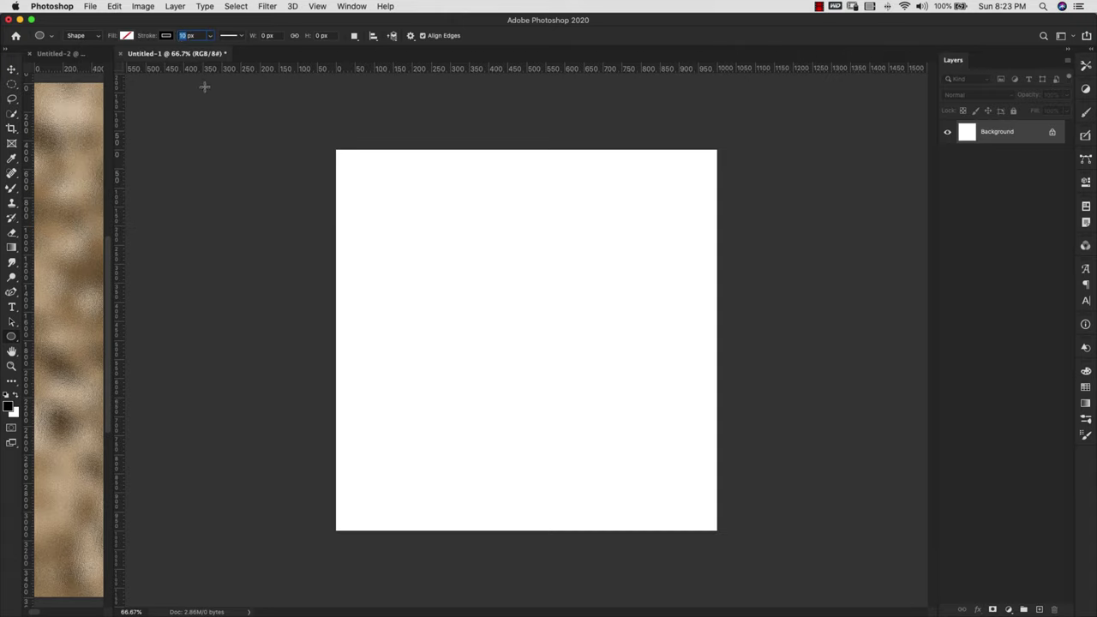
pyautogui.write('6')
pyautogui.moveTo(424, 228); pyautogui.dragTo(456, 246)
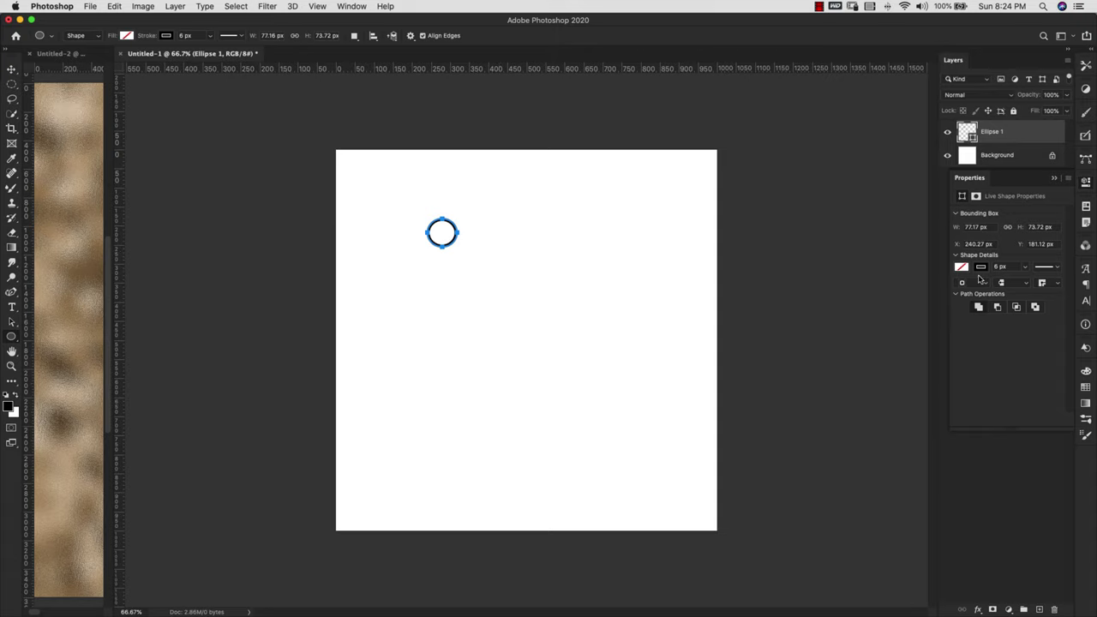
pyautogui.click(1054, 178)
pyautogui.click(958, 326)
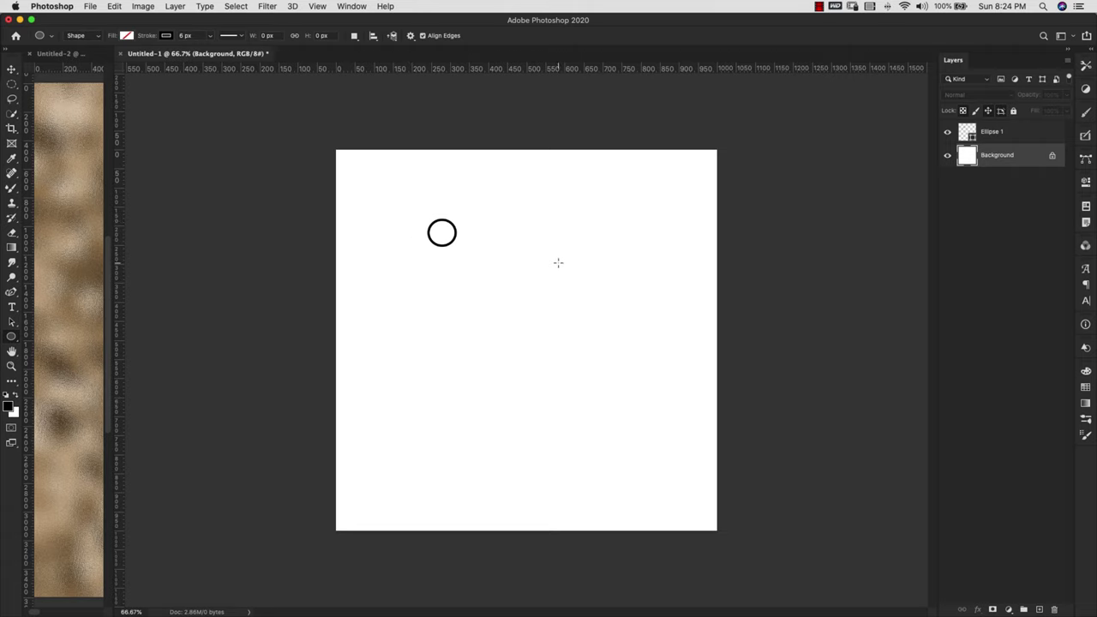
# Define a brush preset from the outlined circle, keeping the suggested name.
pyautogui.click(115, 6)
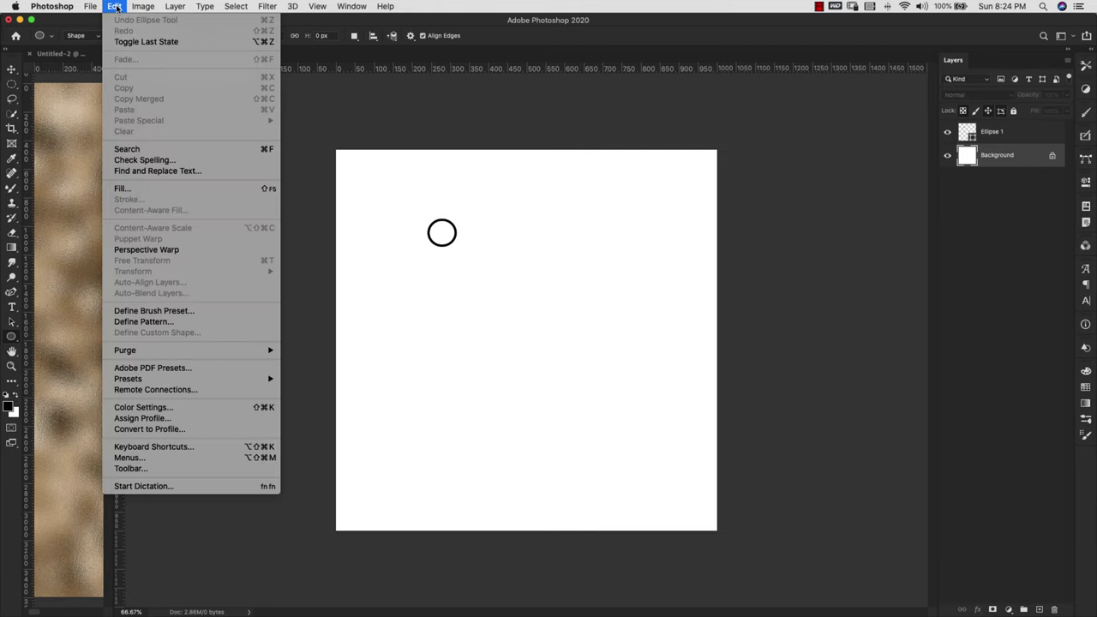
pyautogui.click(168, 314)
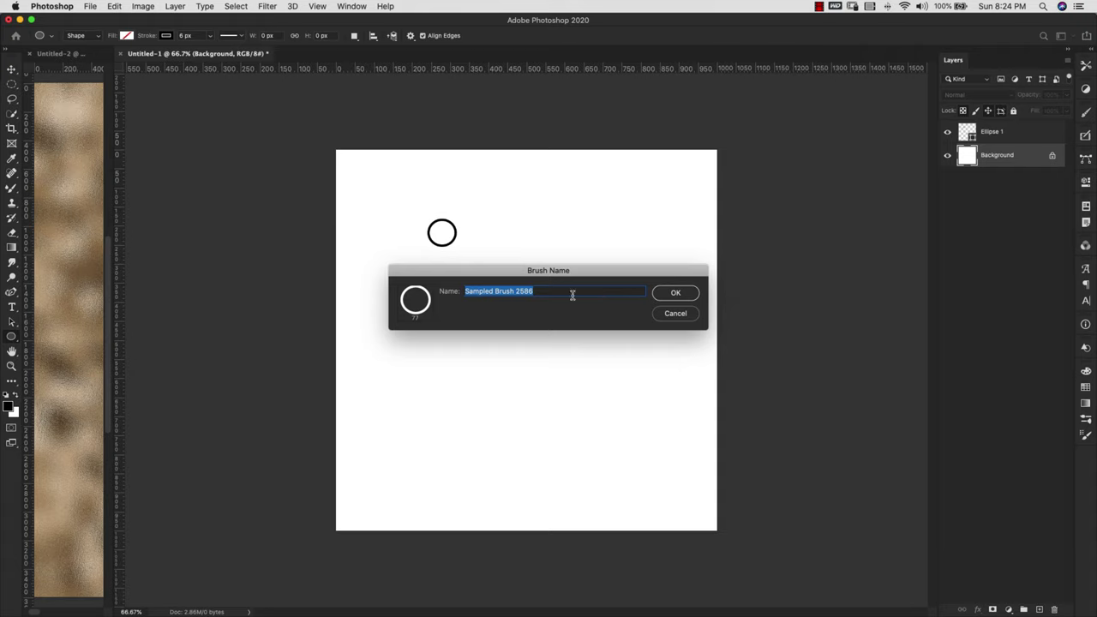
pyautogui.click(676, 293)
# Switch to the Brush tool and add a new empty layer above Ellipse 1.
pyautogui.press('b')
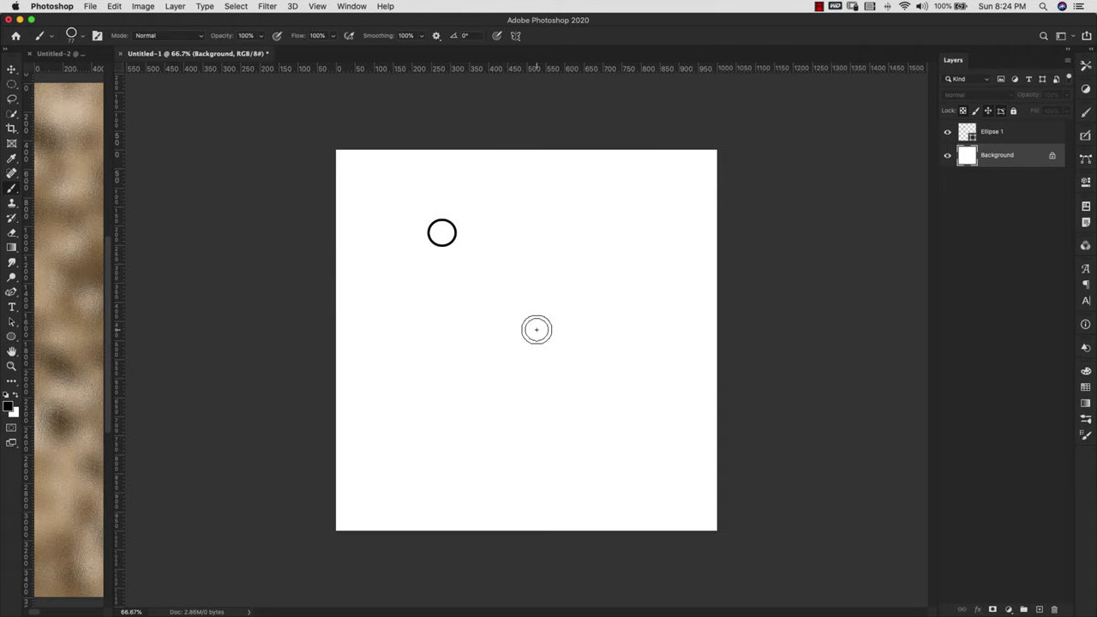
pyautogui.click(1039, 609)
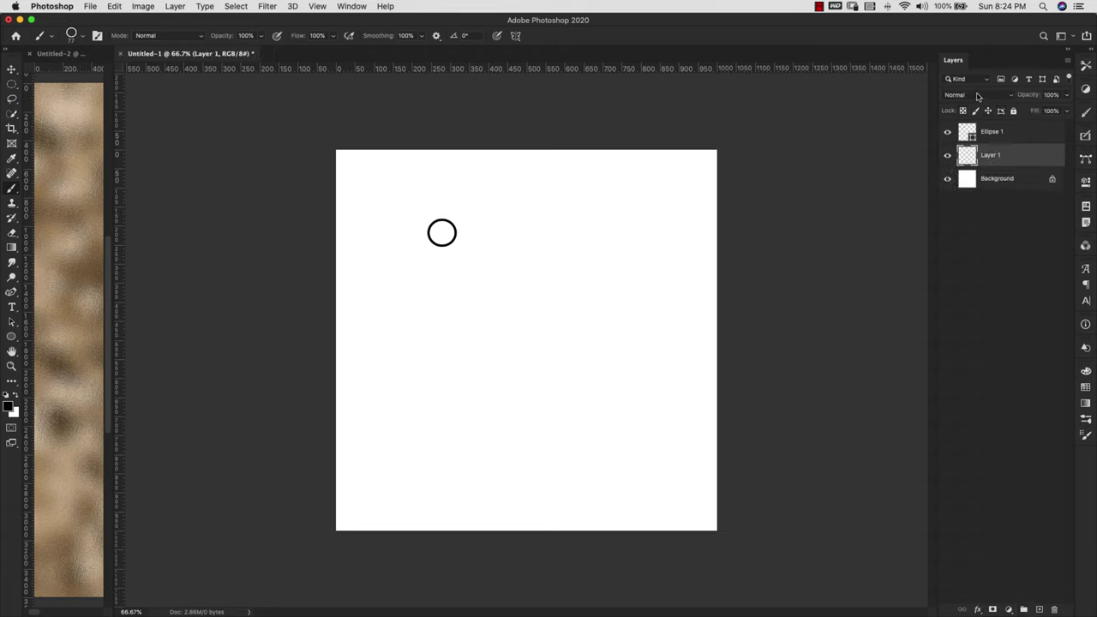
pyautogui.moveTo(1007, 154); pyautogui.dragTo(1012, 130)
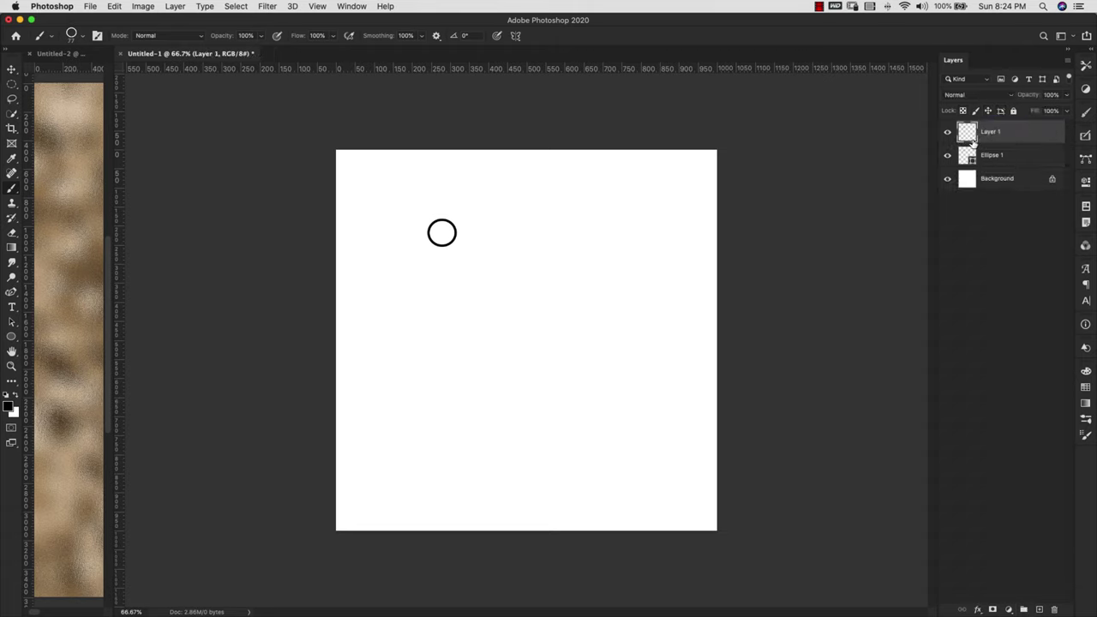
# Set the circle brush tip's spacing to 86% and try it with a wavy stroke across the canvas, undoing the stroke.
pyautogui.click(1084, 435)
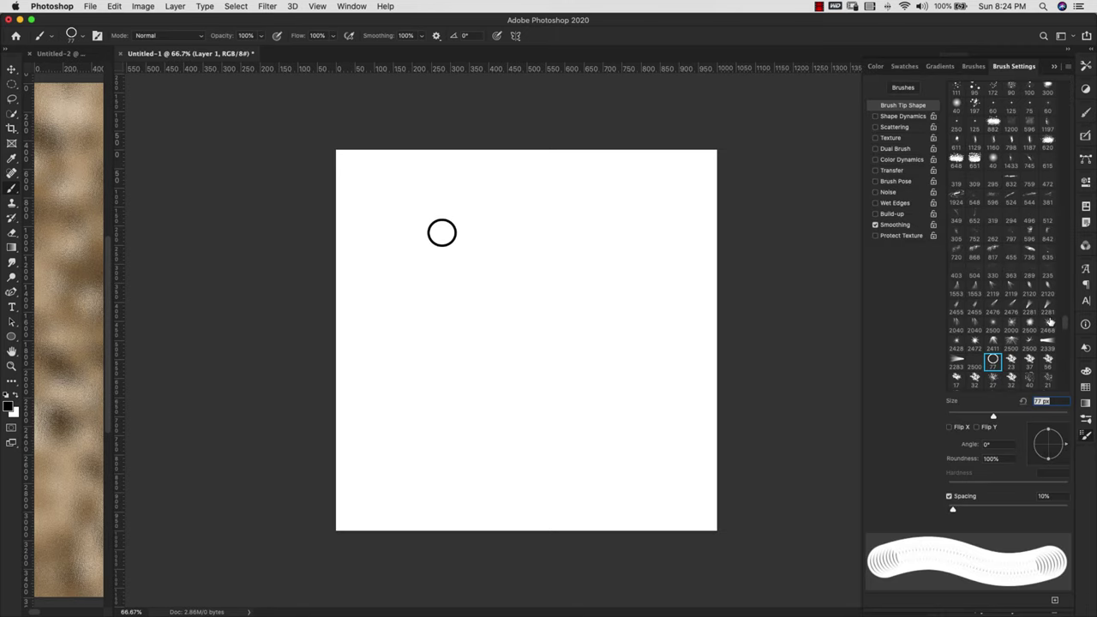
pyautogui.click(352, 6)
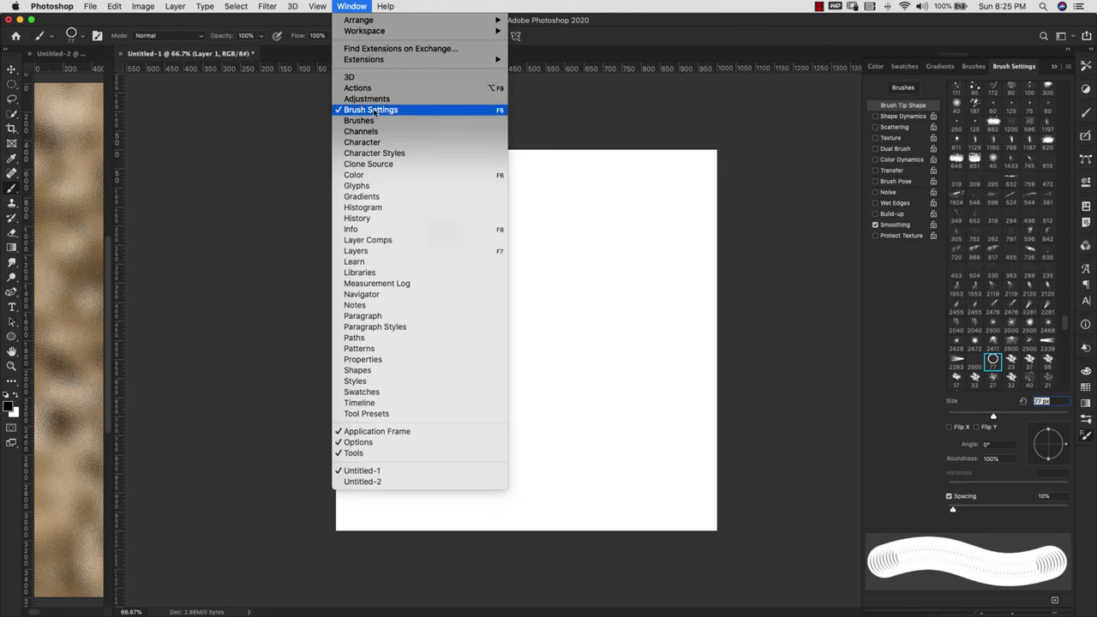
pyautogui.click(428, 113)
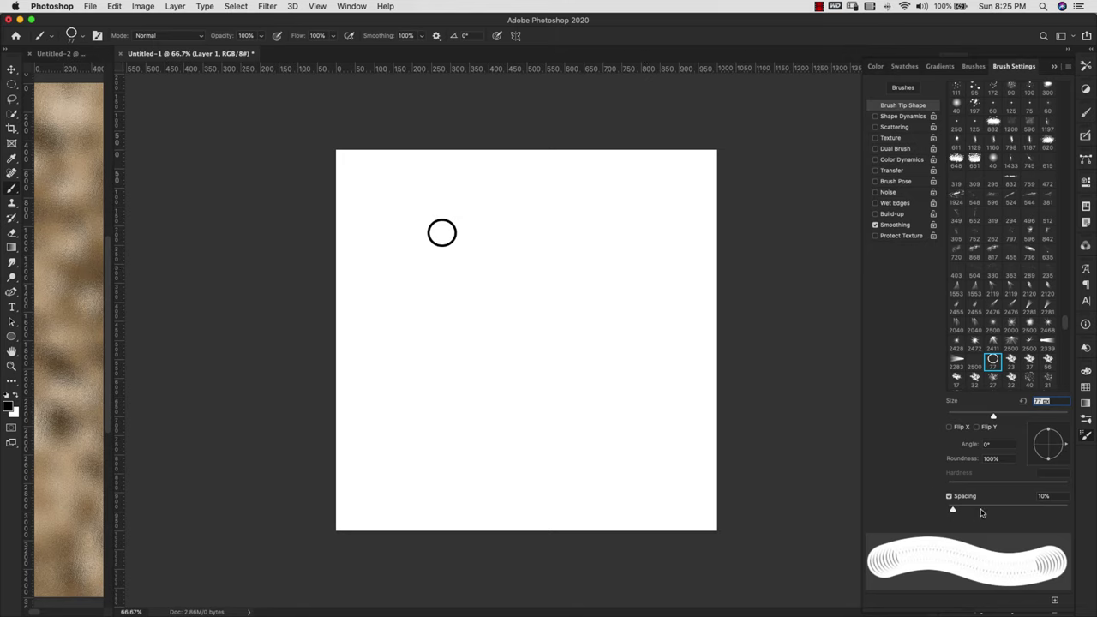
pyautogui.click(953, 511)
pyautogui.moveTo(954, 512)
pyautogui.mouseDown()
pyautogui.moveTo(1011, 512)
pyautogui.moveTo(998, 512)
pyautogui.mouseUp()
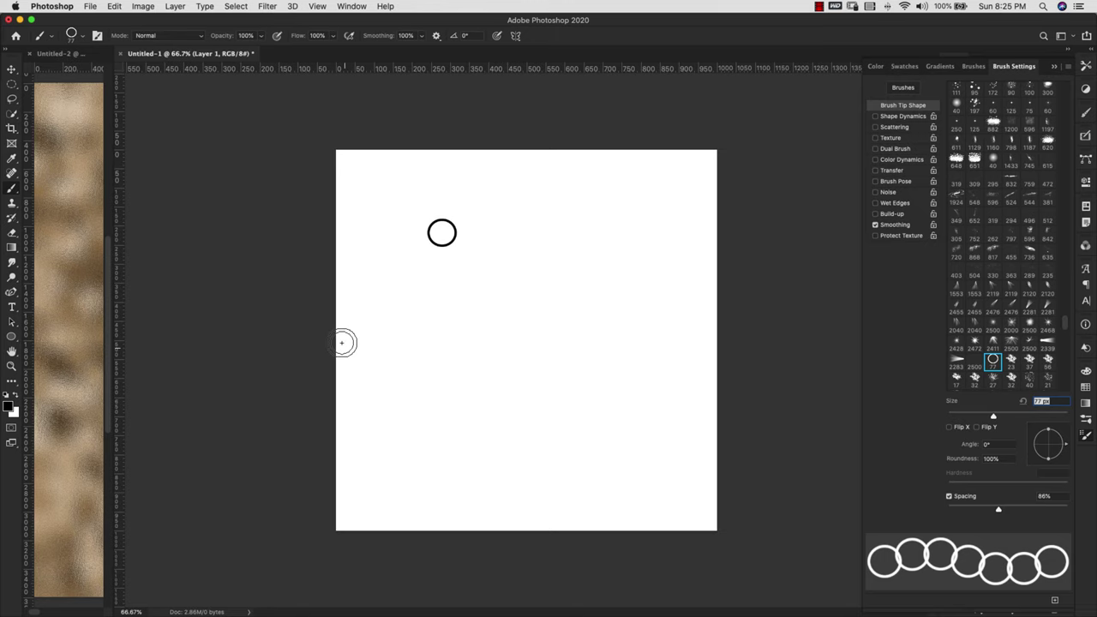
pyautogui.moveTo(356, 311)
pyautogui.mouseDown()
pyautogui.moveTo(471, 346)
pyautogui.moveTo(506, 298)
pyautogui.moveTo(570, 244)
pyautogui.moveTo(650, 303)
pyautogui.moveTo(681, 382)
pyautogui.moveTo(742, 405)
pyautogui.moveTo(754, 429)
pyautogui.mouseUp()
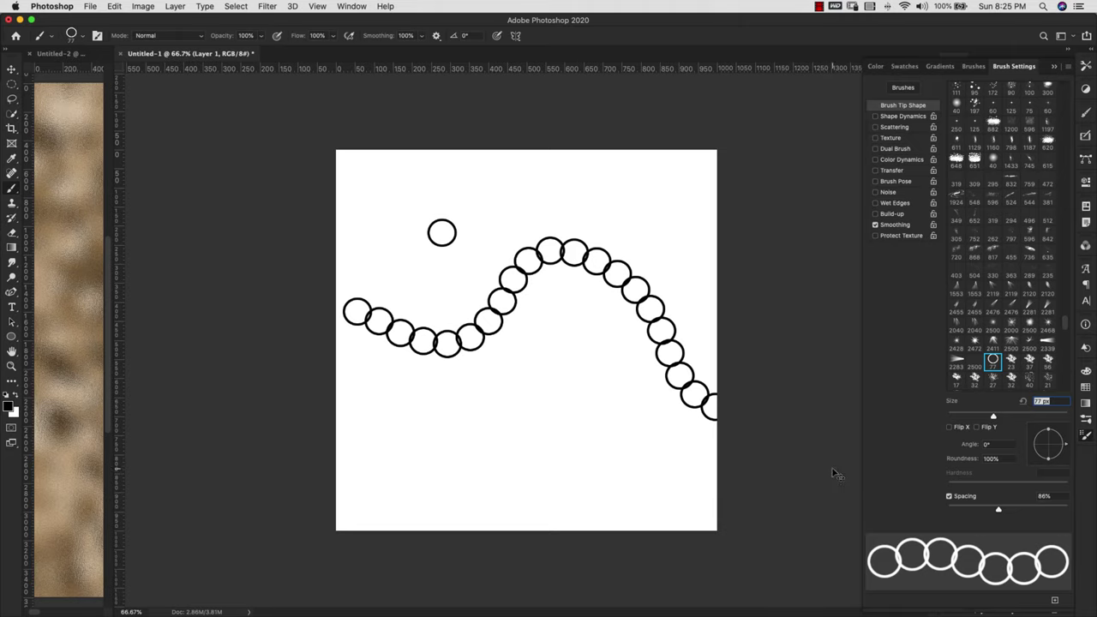
pyautogui.press('super+z')
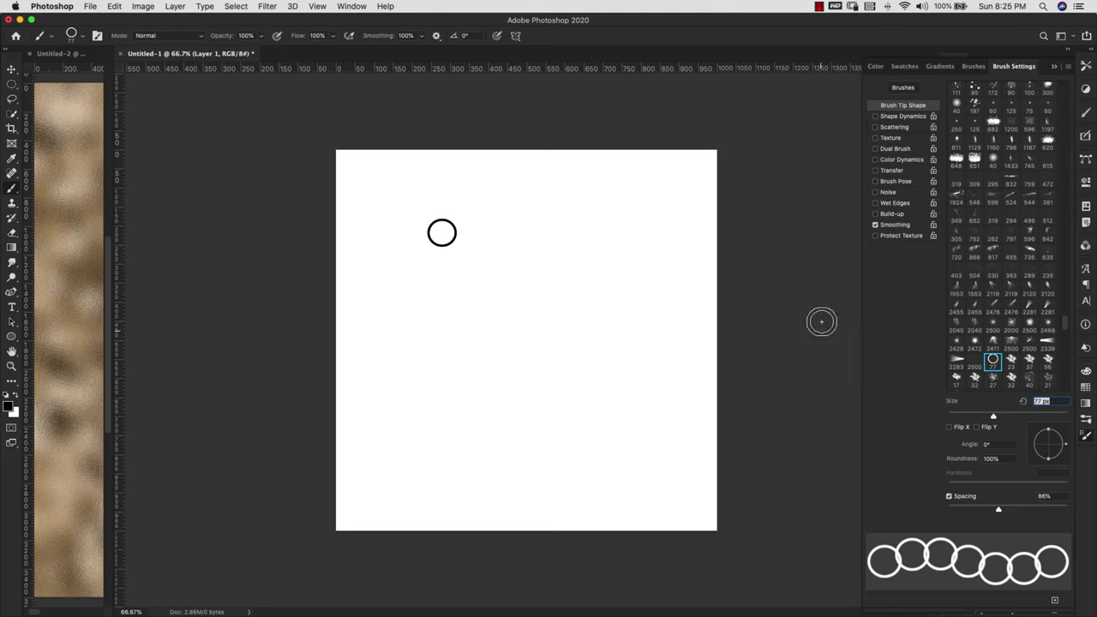
# Enable Shape Dynamics with the angle control set to Direction, and paint a curved chain of circles across the canvas.
pyautogui.click(911, 117)
pyautogui.click(1025, 197)
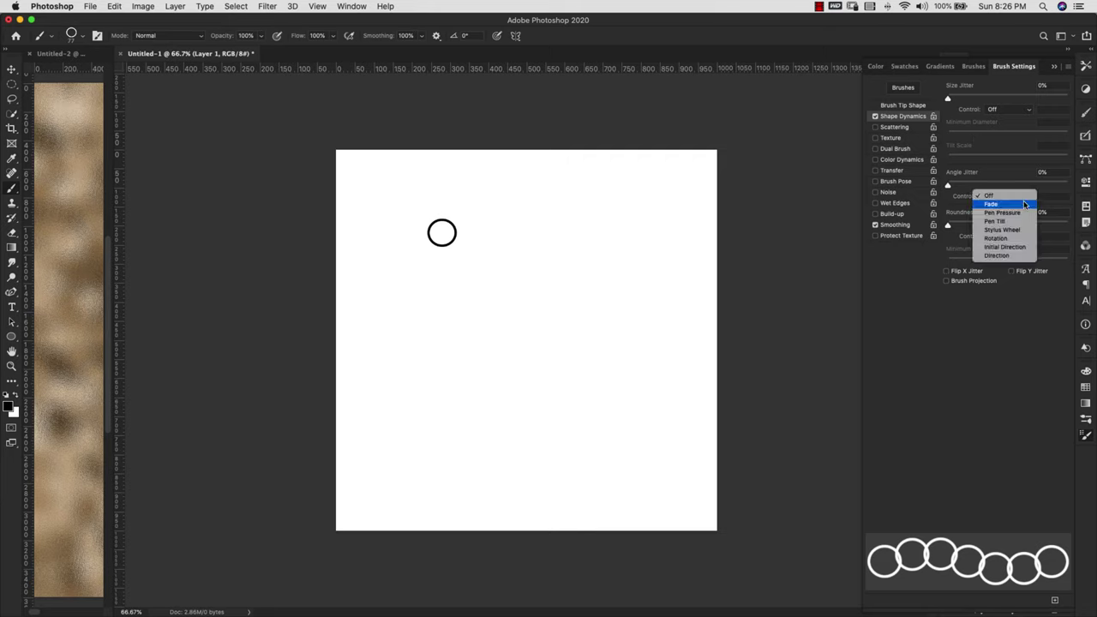
pyautogui.click(984, 247)
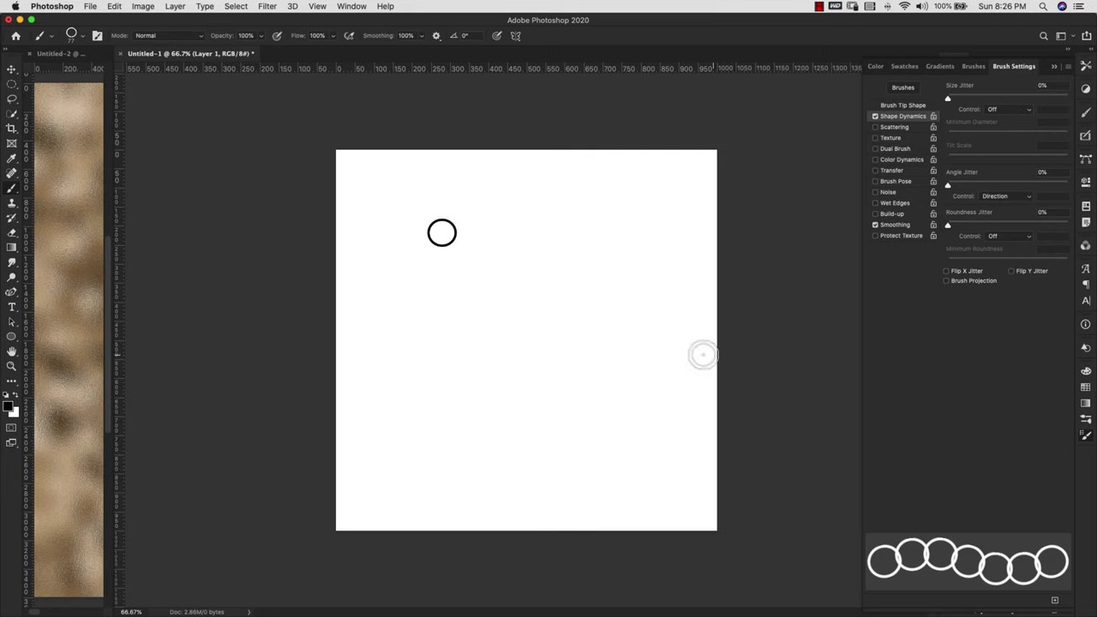
pyautogui.moveTo(314, 311)
pyautogui.mouseDown()
pyautogui.moveTo(385, 316)
pyautogui.moveTo(593, 196)
pyautogui.moveTo(703, 217)
pyautogui.moveTo(834, 268)
pyautogui.mouseUp()
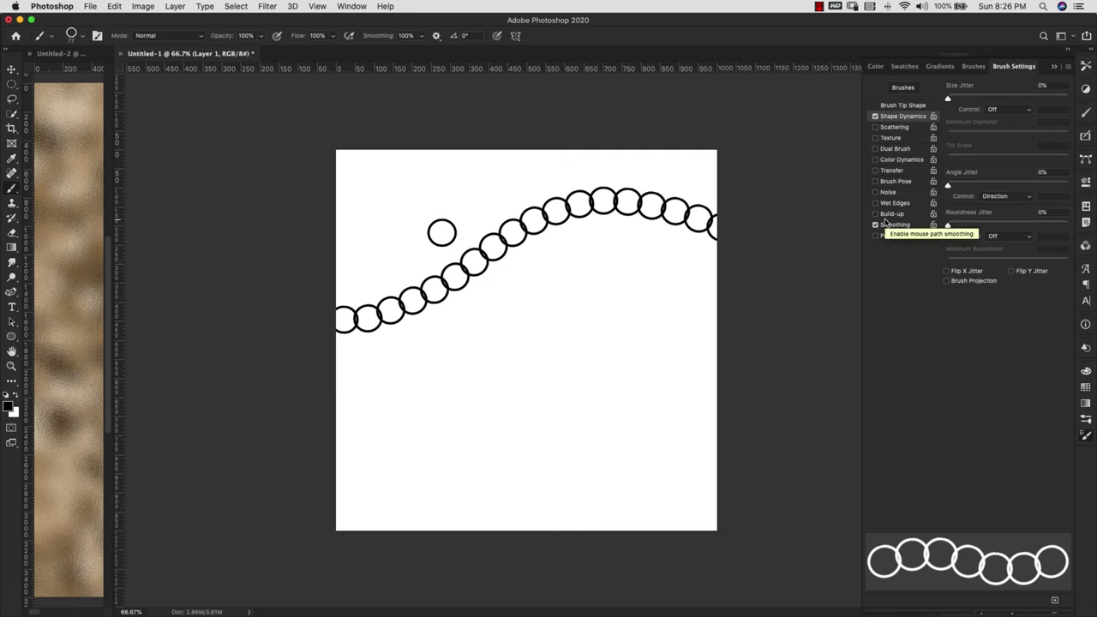
# Save the current brush as a new preset named "Basic chain", capturing the brush size but excluding tool settings.
pyautogui.click(1070, 67)
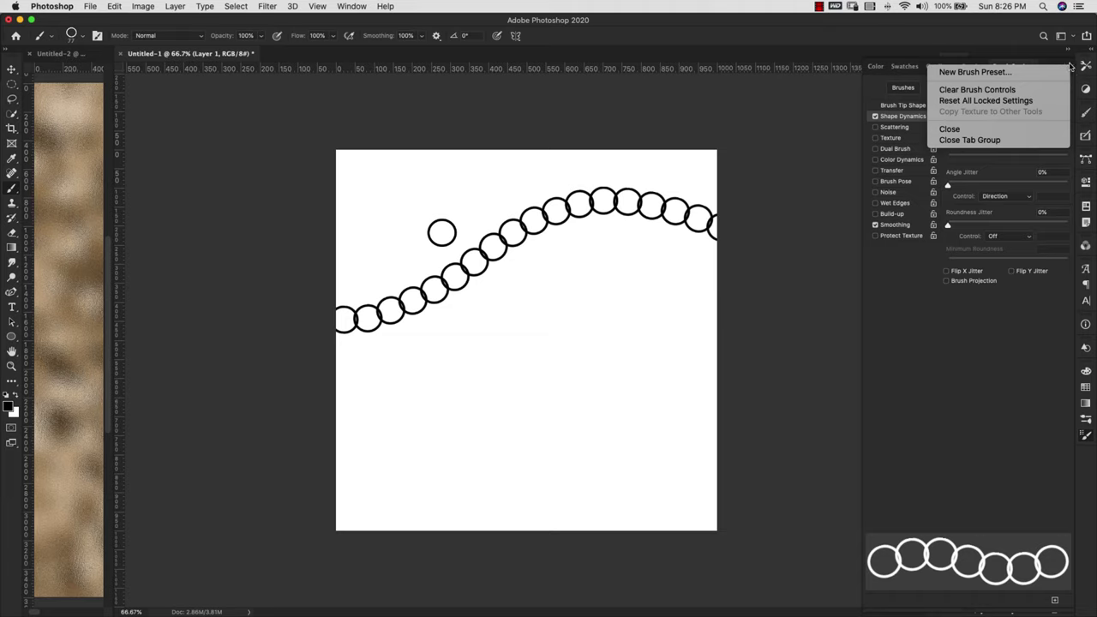
pyautogui.click(976, 72)
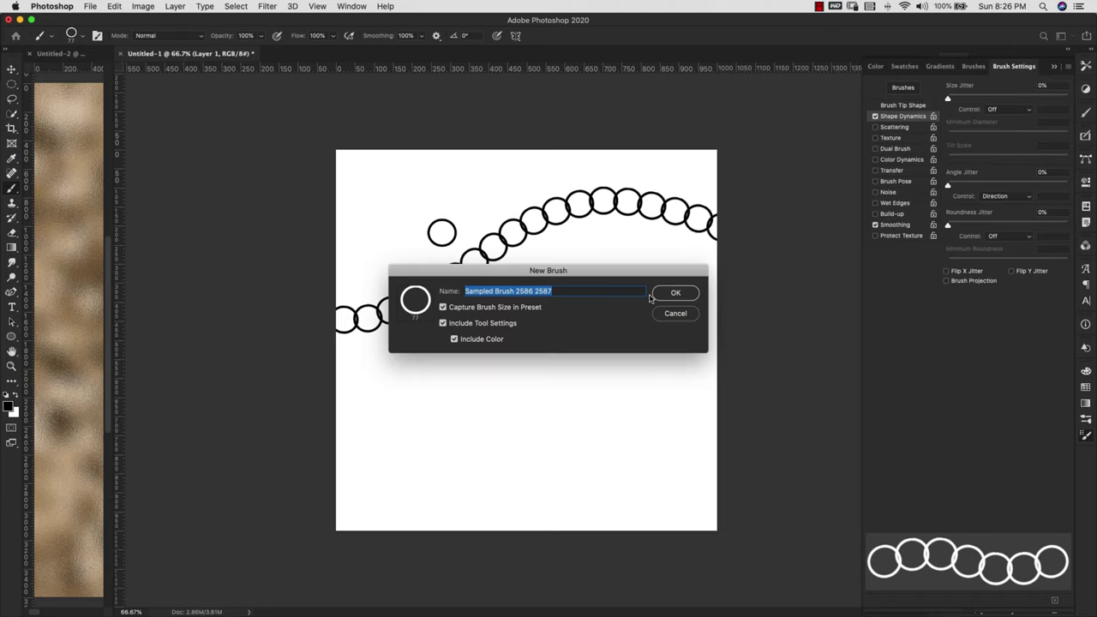
pyautogui.click(443, 323)
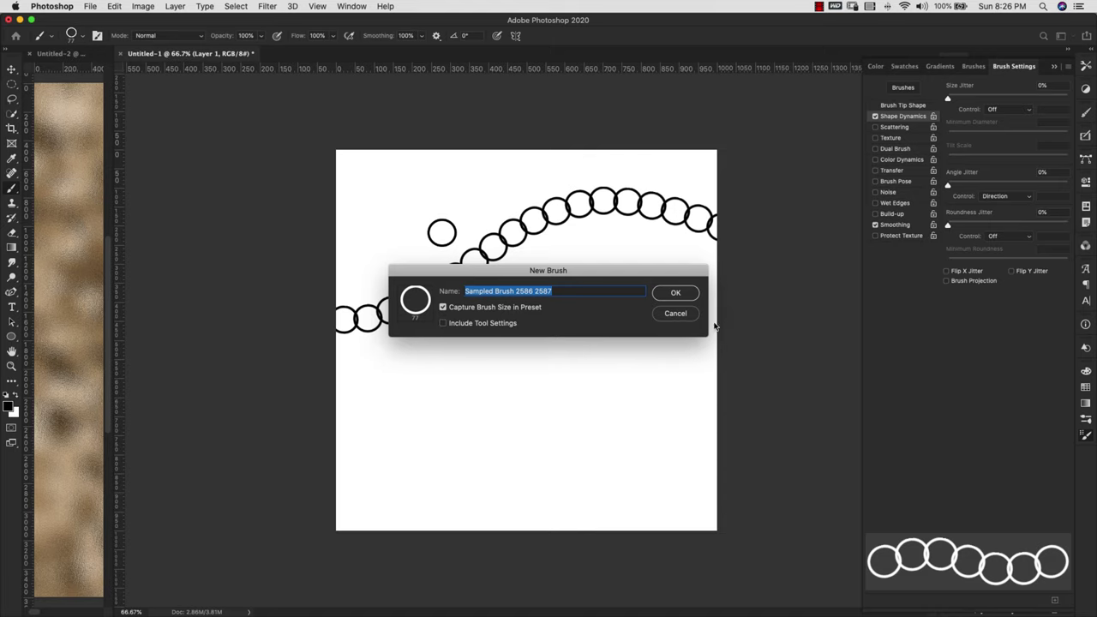
pyautogui.write('Basic chain')
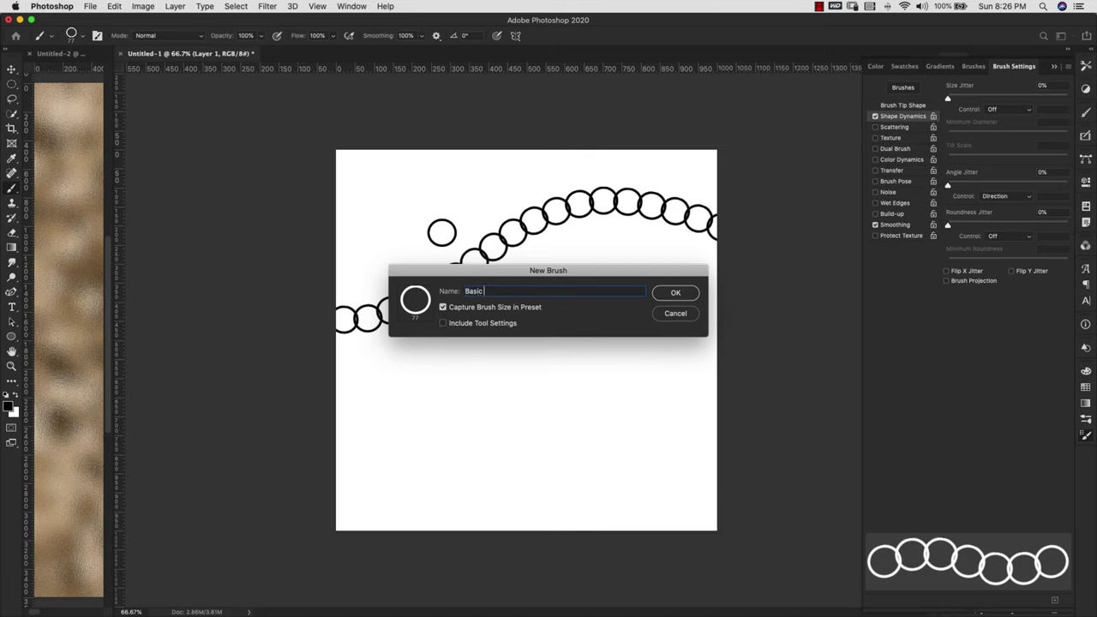
pyautogui.click(688, 294)
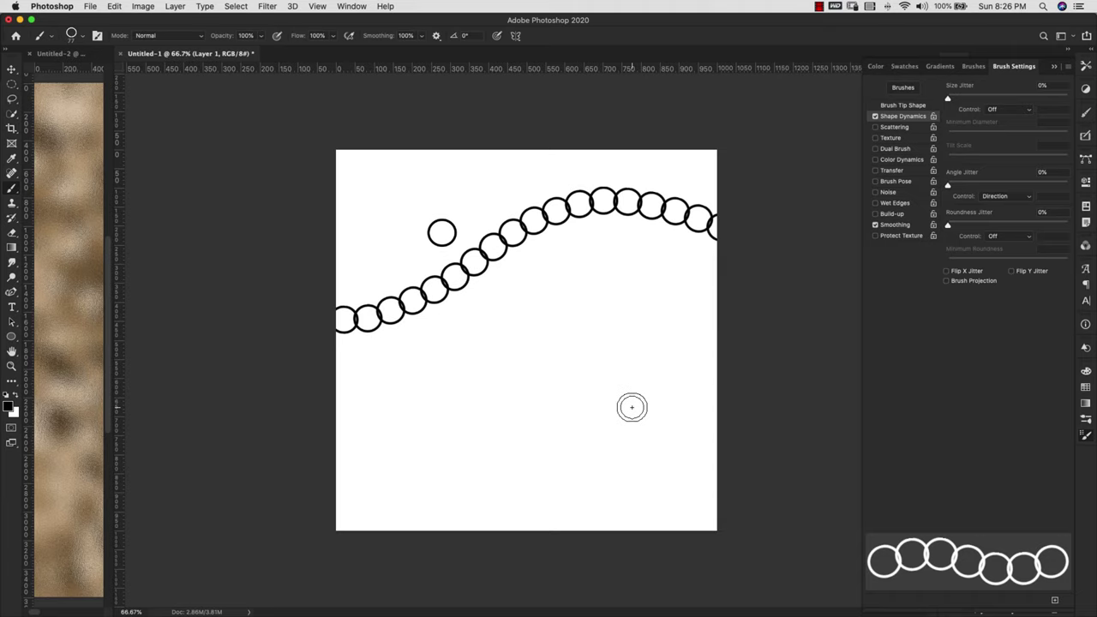
# Hide Layer 1 and duplicate the Ellipse 1 layer directly beneath the original.
pyautogui.click(1054, 67)
pyautogui.click(947, 131)
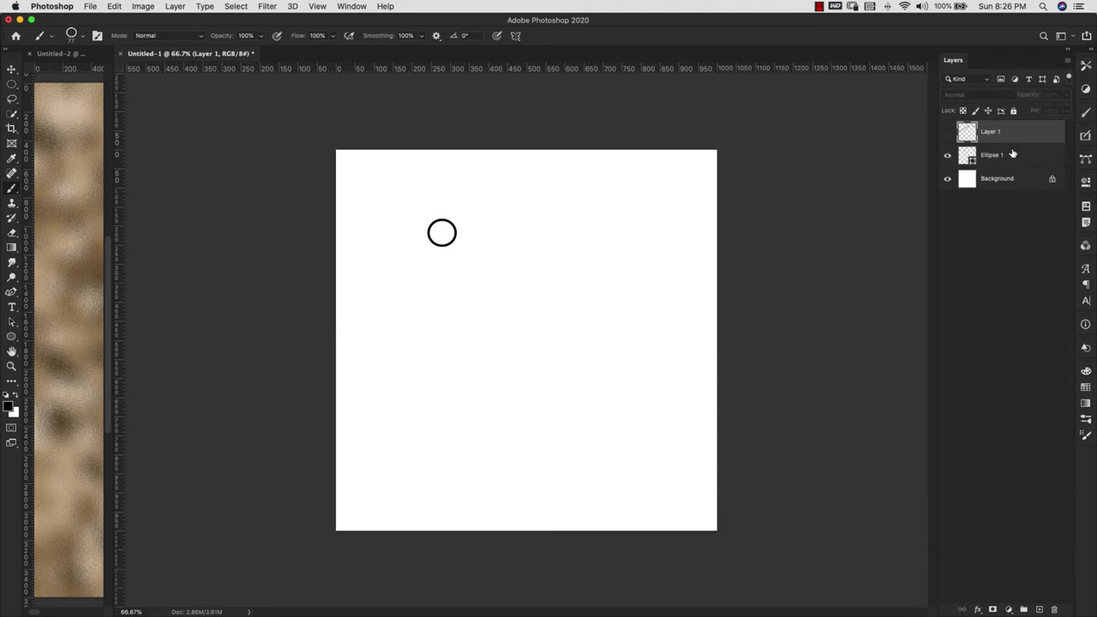
pyautogui.click(958, 155)
pyautogui.click(948, 156)
pyautogui.click(948, 155)
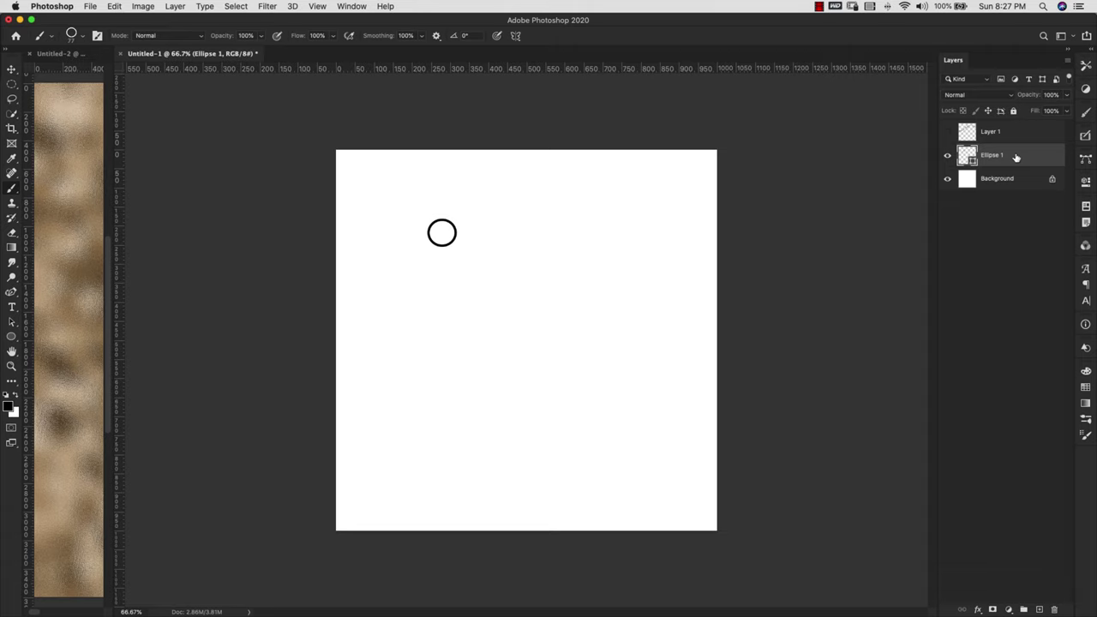
pyautogui.keyDown('alt'); pyautogui.moveTo(1017, 159); pyautogui.dragTo(1013, 177); pyautogui.keyUp('alt')
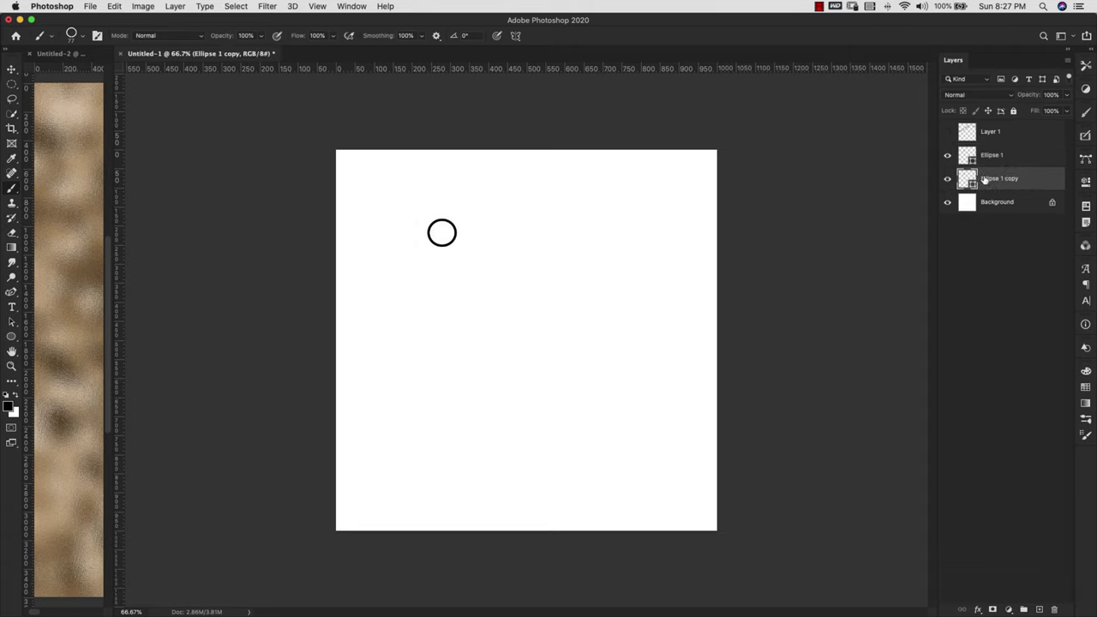
# Shift the copied ellipse horizontally onto the circle's right edge and scale it down to about 43 × 37 px.
pyautogui.press('v')
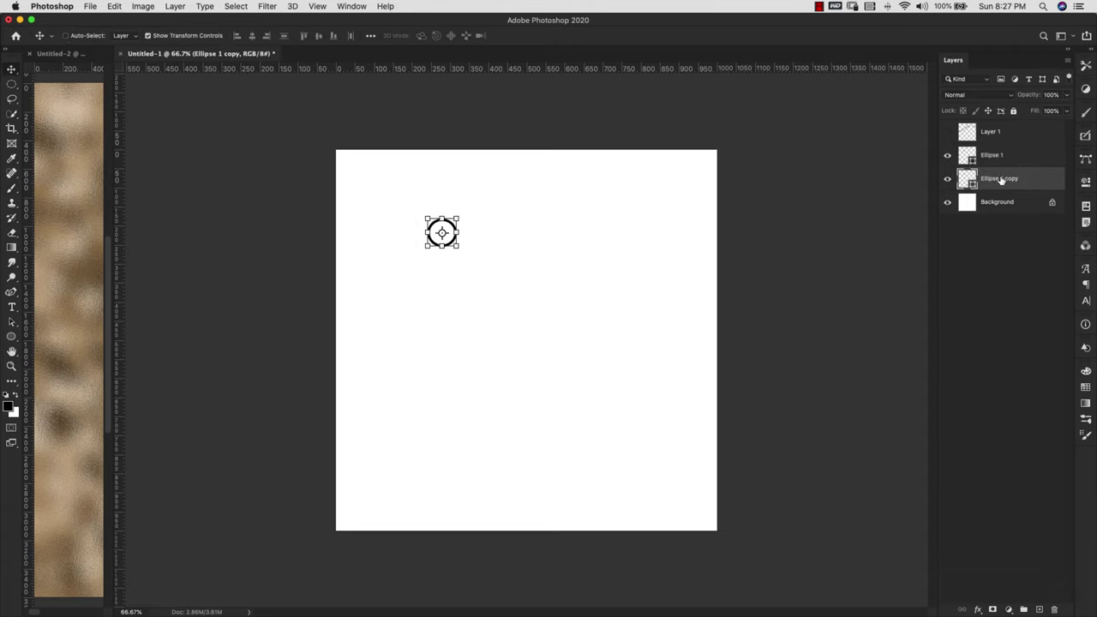
pyautogui.moveTo(570, 287); pyautogui.dragTo(590, 287)
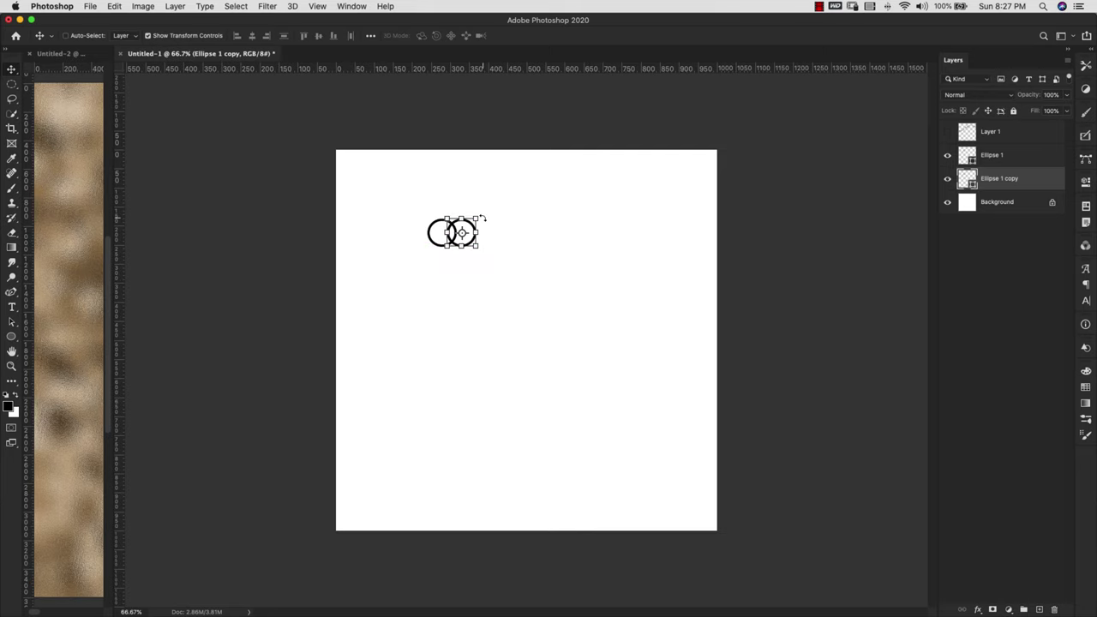
pyautogui.moveTo(483, 219); pyautogui.dragTo(489, 250)
pyautogui.press('Return')
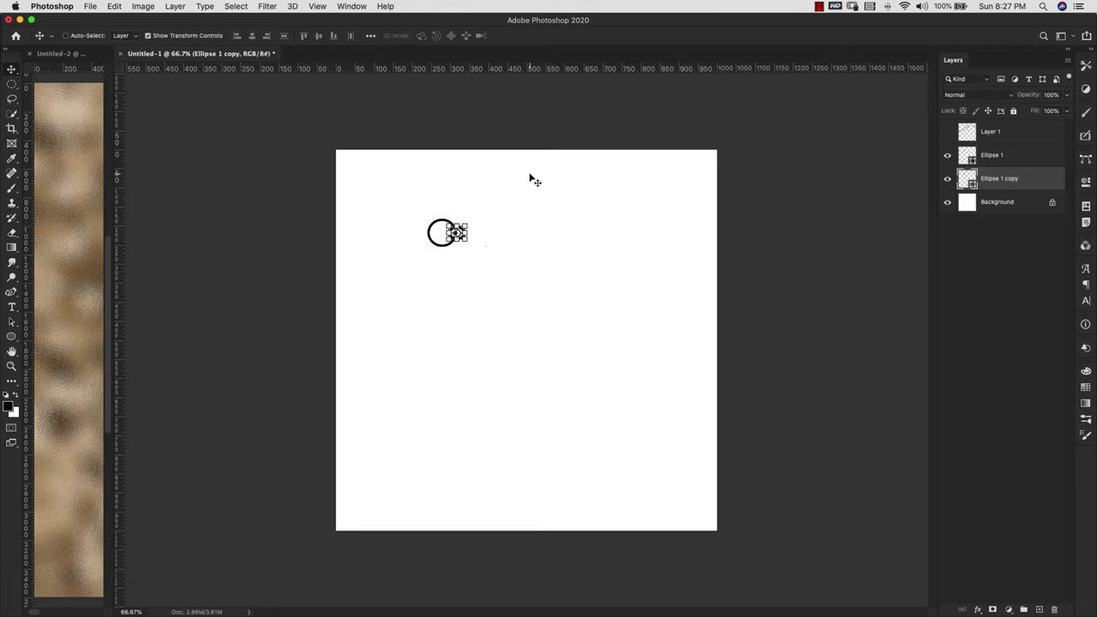
# Fill the small copied ellipse with black and deselect its layer.
pyautogui.press('u')
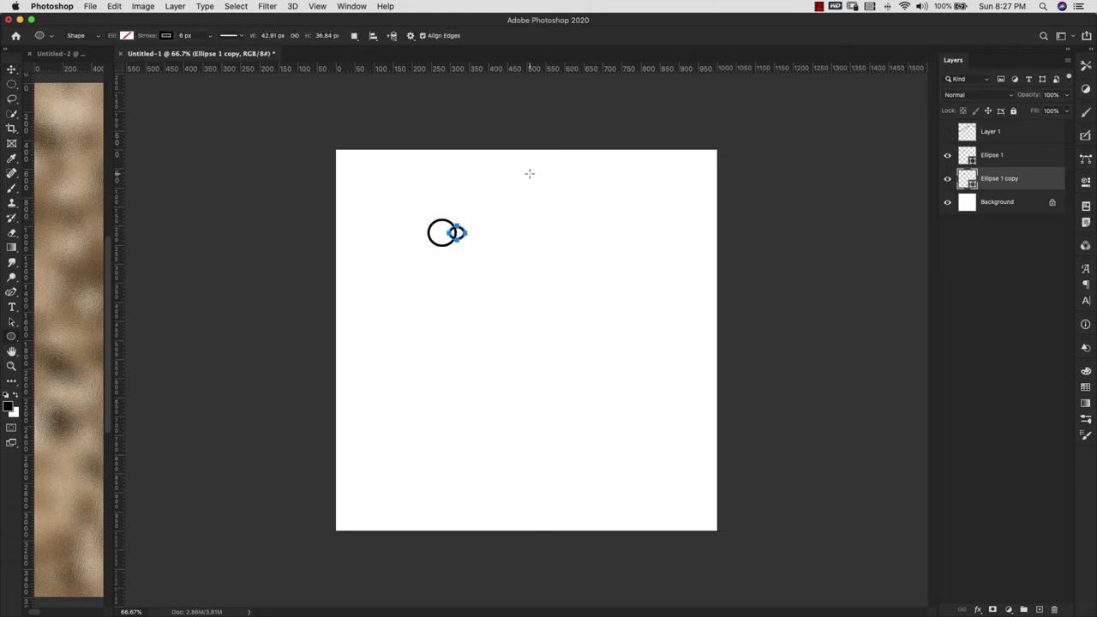
pyautogui.click(128, 38)
pyautogui.click(55, 96)
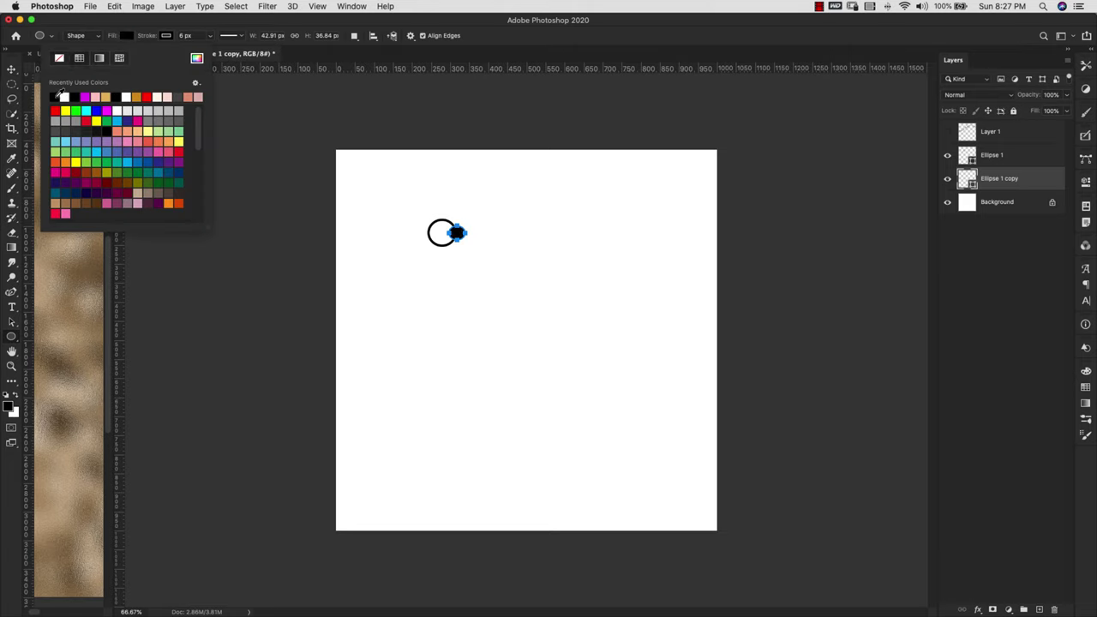
pyautogui.click(977, 283)
pyautogui.click(1007, 345)
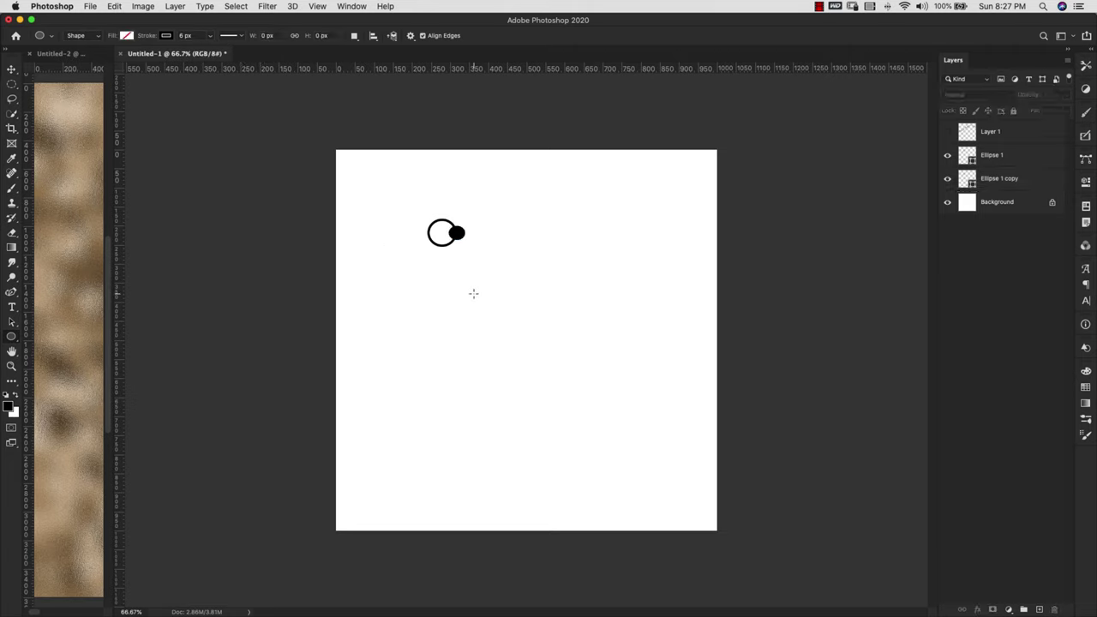
# Add a Bevel & Emboss effect to the Ellipse 1 copy layer with a depth of about 553% and a size of 18 px.
pyautogui.doubleClick(1053, 180)
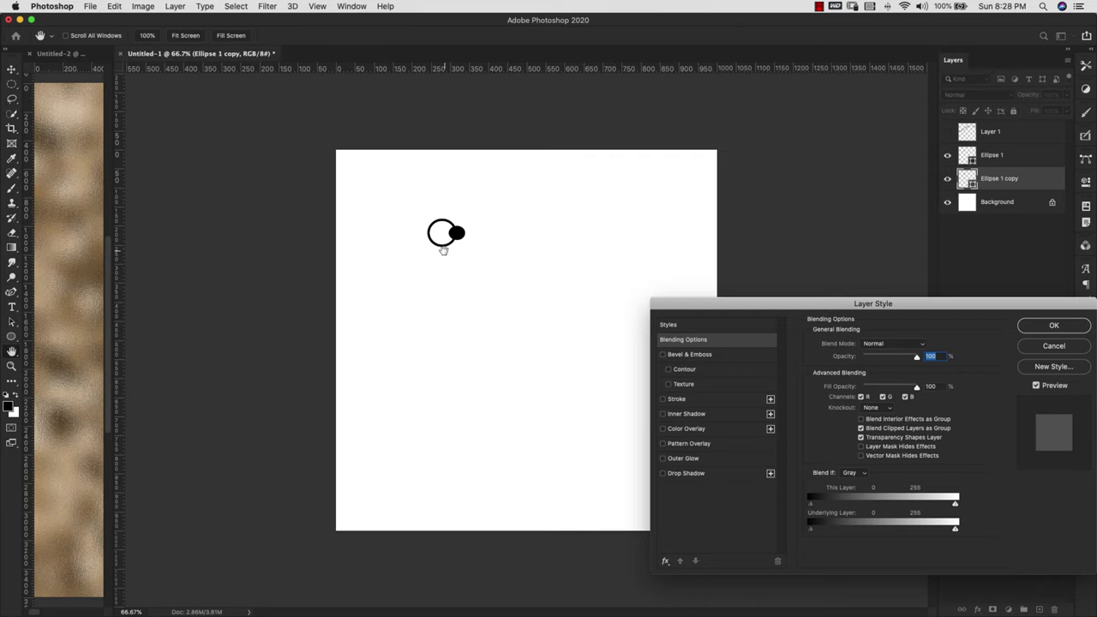
pyautogui.click(690, 354)
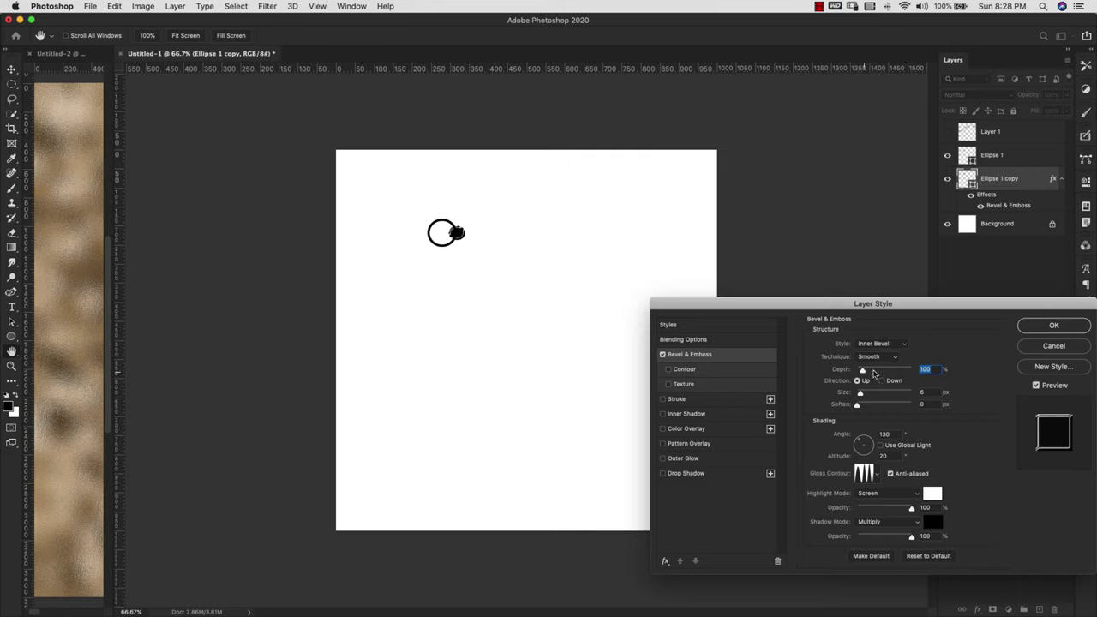
pyautogui.moveTo(862, 369); pyautogui.dragTo(888, 372)
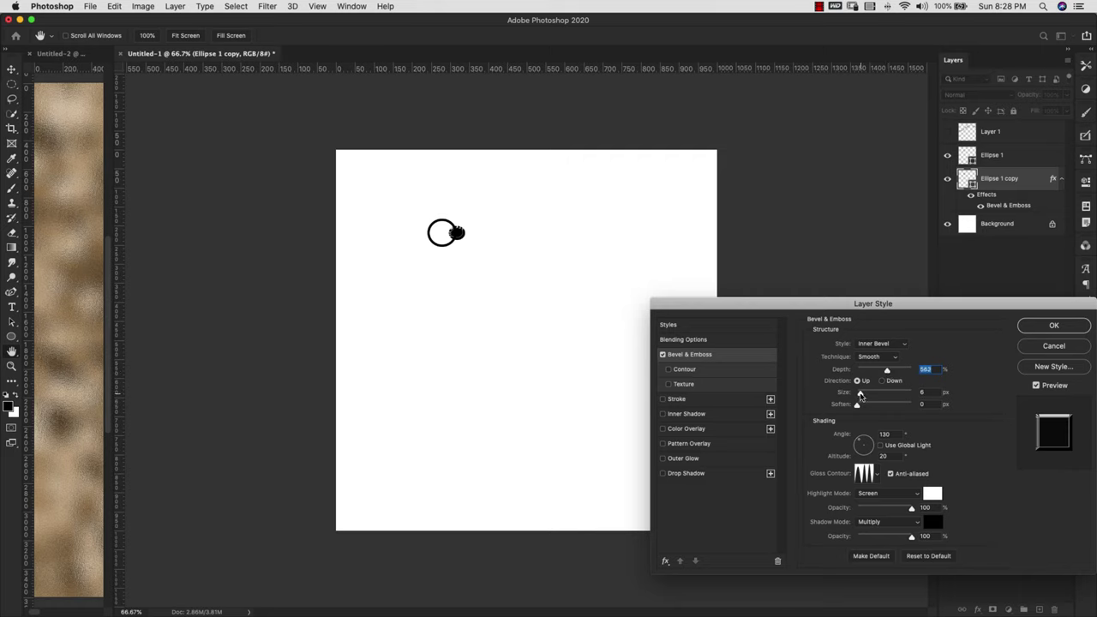
pyautogui.moveTo(861, 395); pyautogui.dragTo(864, 395)
pyautogui.click(864, 395)
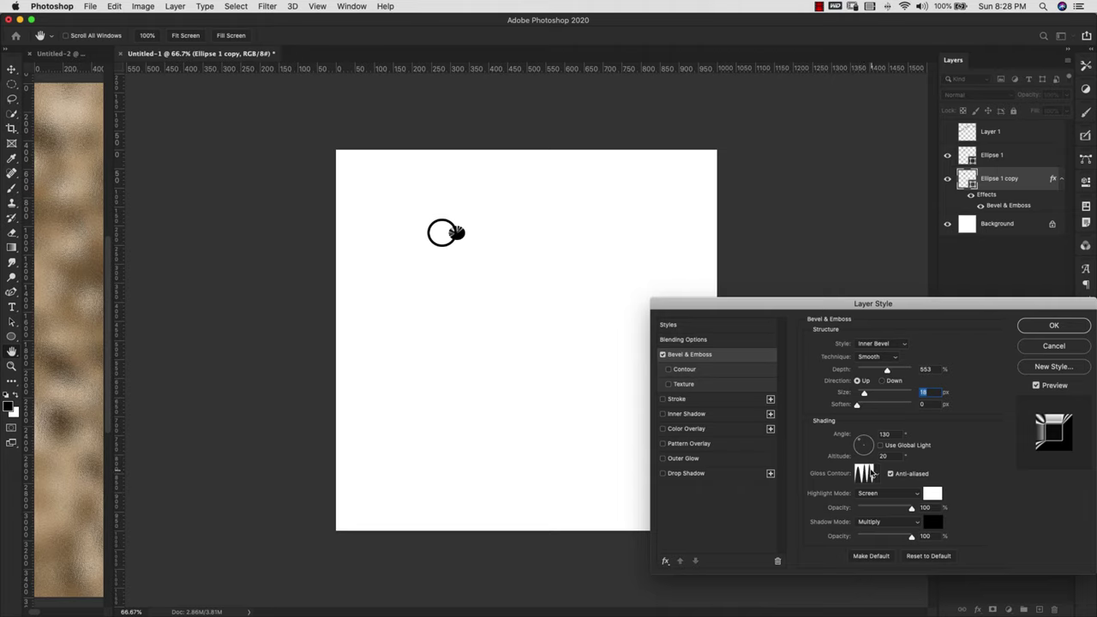
# Switch the bevel's gloss contour to one with fewer peaks, apply the style, and copy the effects to the Ellipse 1 layer.
pyautogui.click(876, 474)
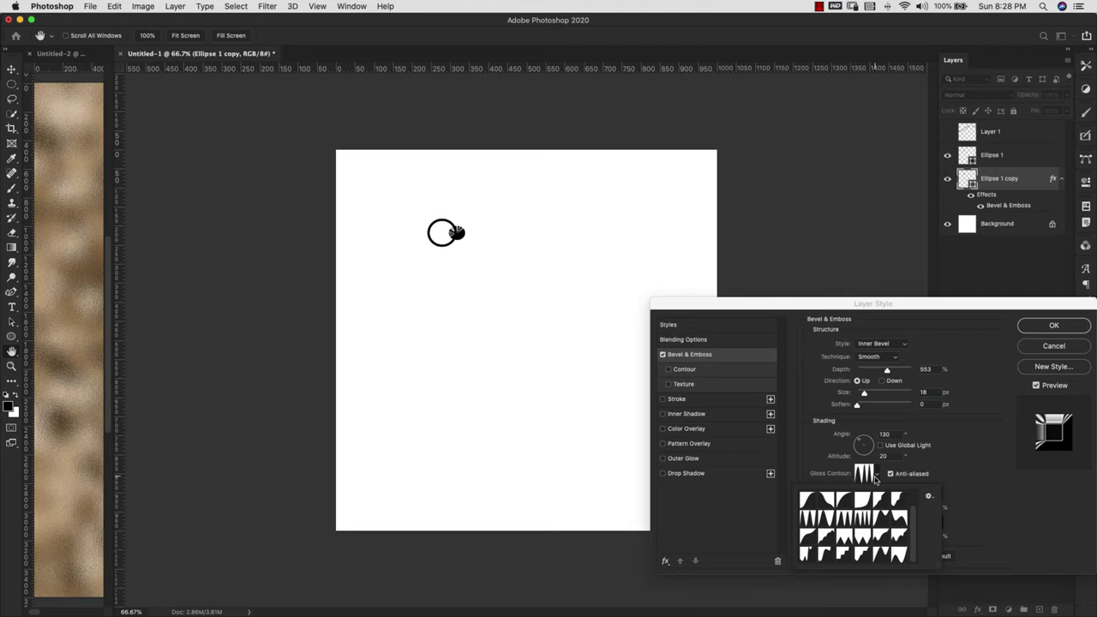
pyautogui.click(828, 518)
pyautogui.click(808, 518)
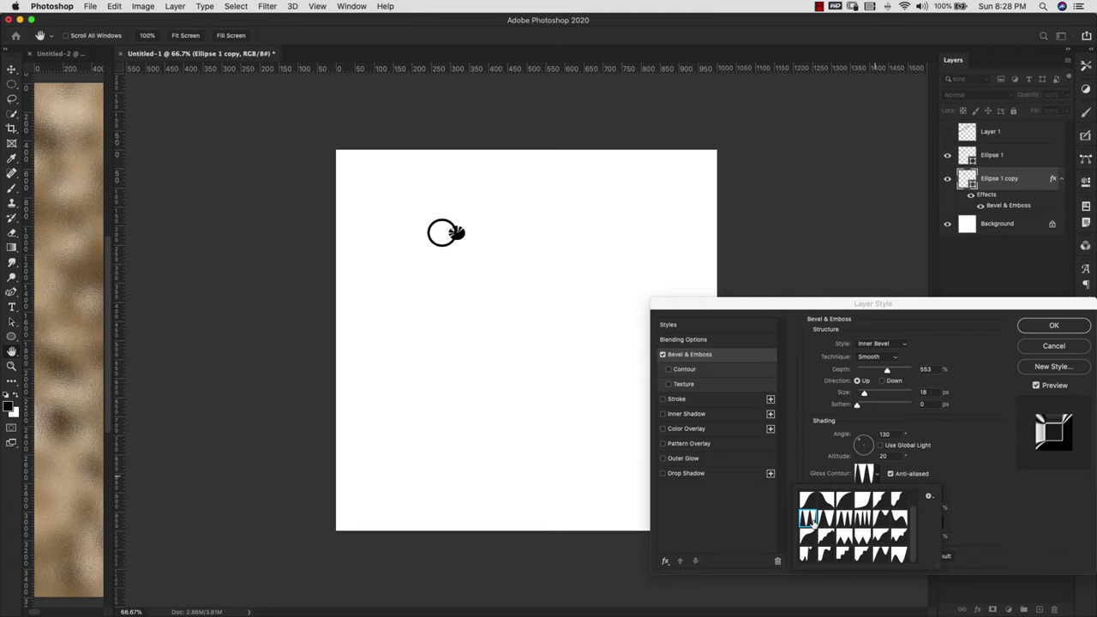
pyautogui.click(1012, 500)
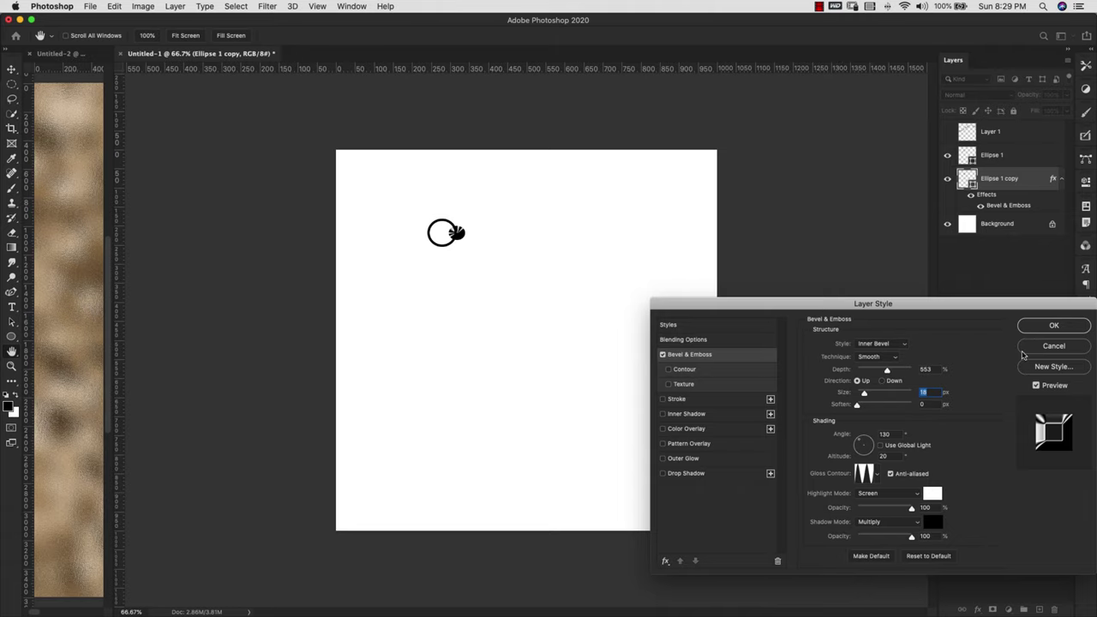
pyautogui.click(1036, 328)
pyautogui.press('alt+super+a')
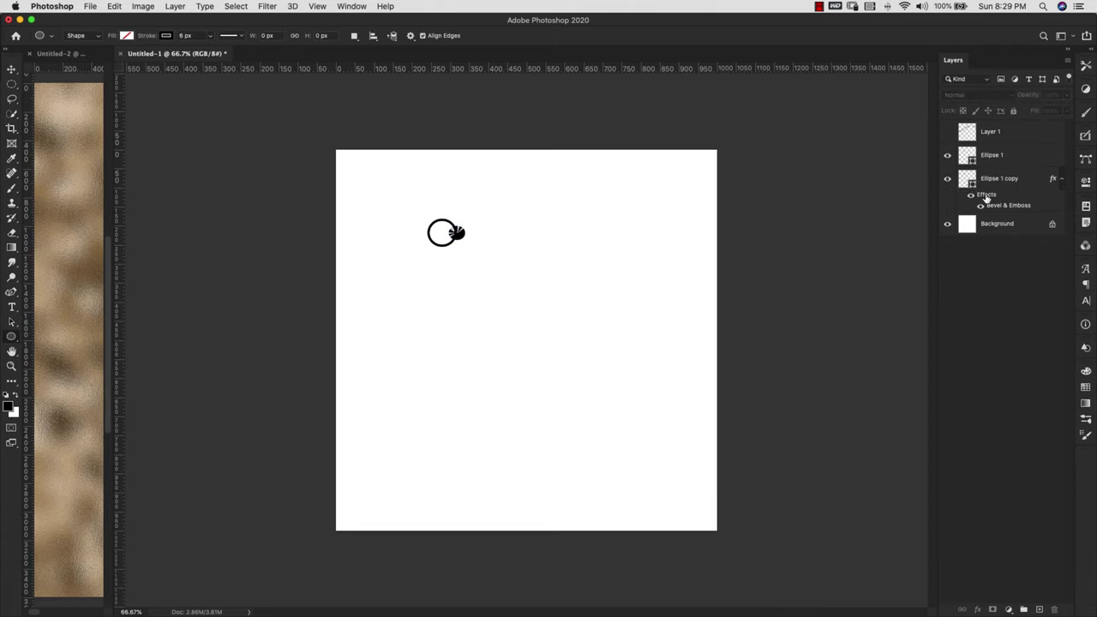
pyautogui.moveTo(987, 197); pyautogui.dragTo(990, 167)
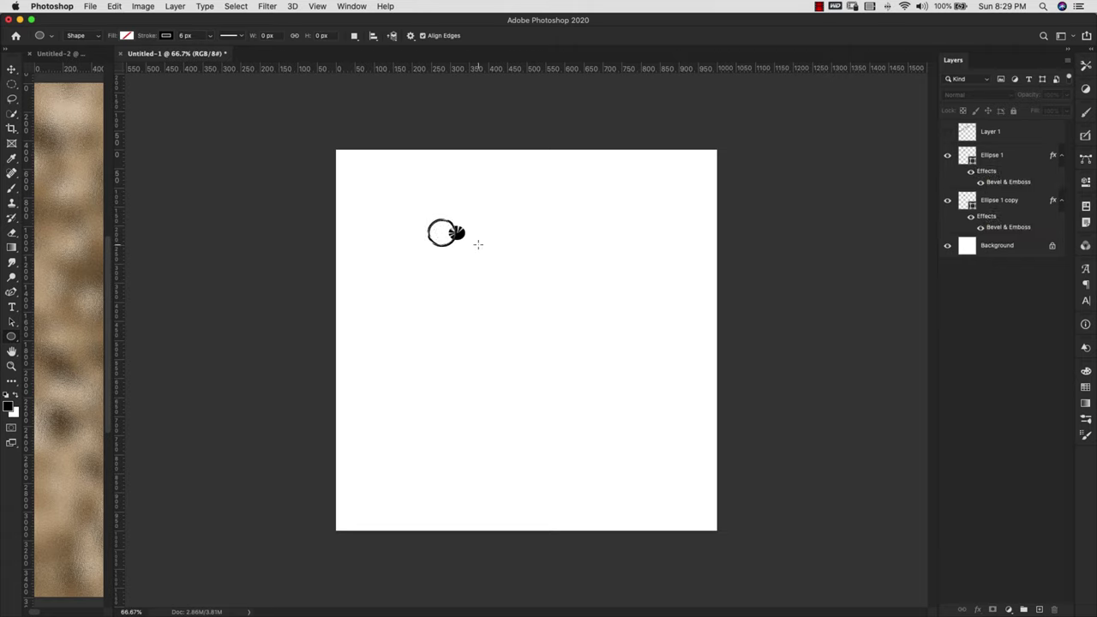
# Define a brush preset named "Link" from the beveled circle and bead.
pyautogui.click(115, 7)
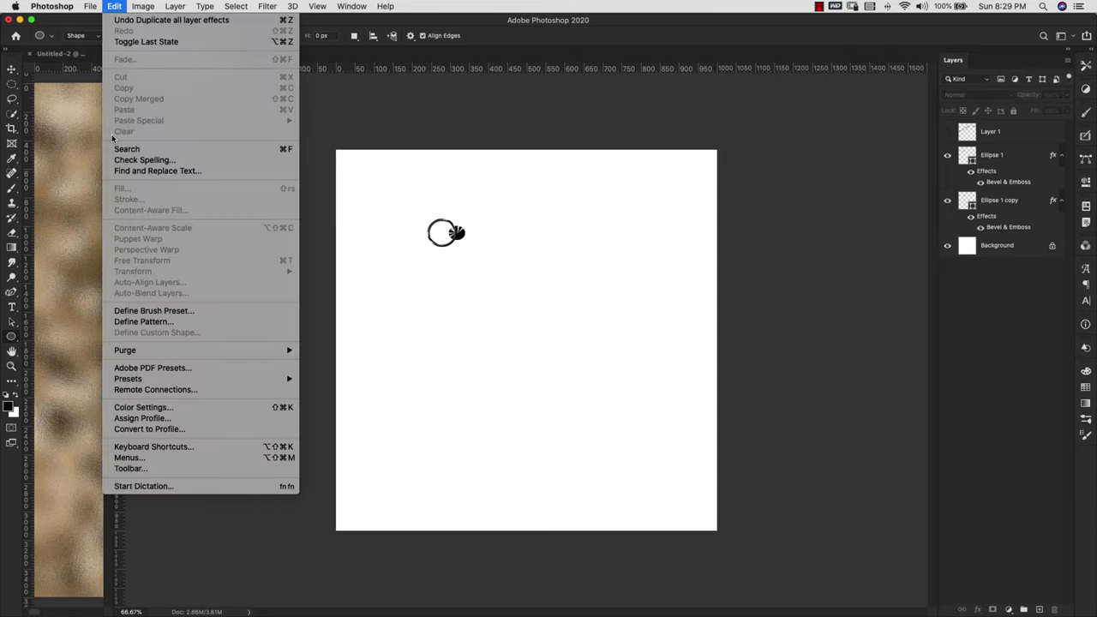
pyautogui.click(154, 310)
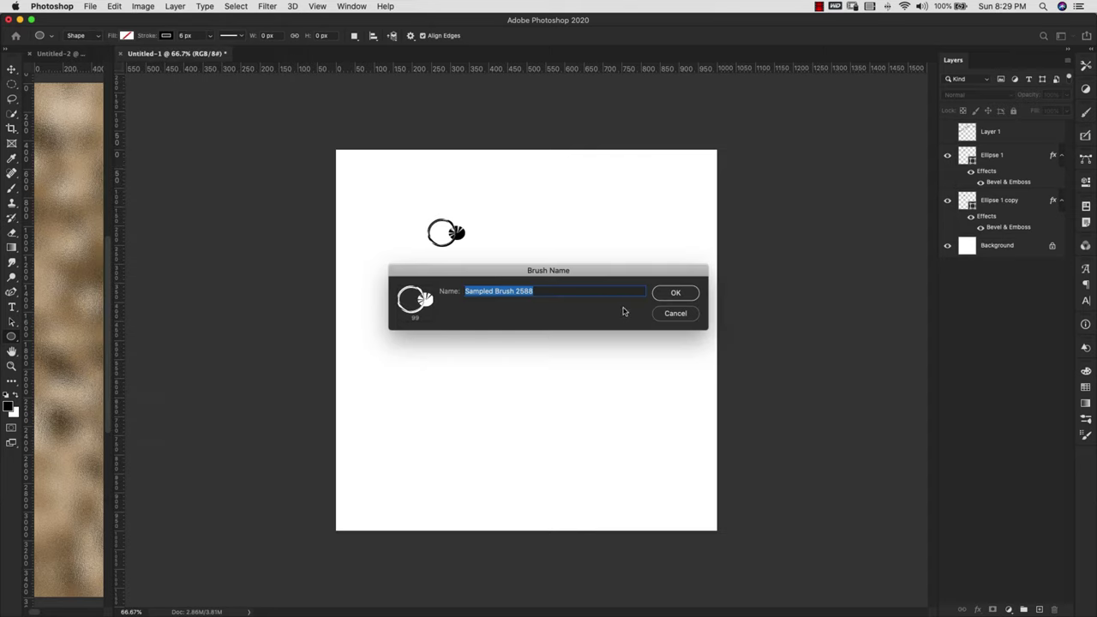
pyautogui.write('Link')
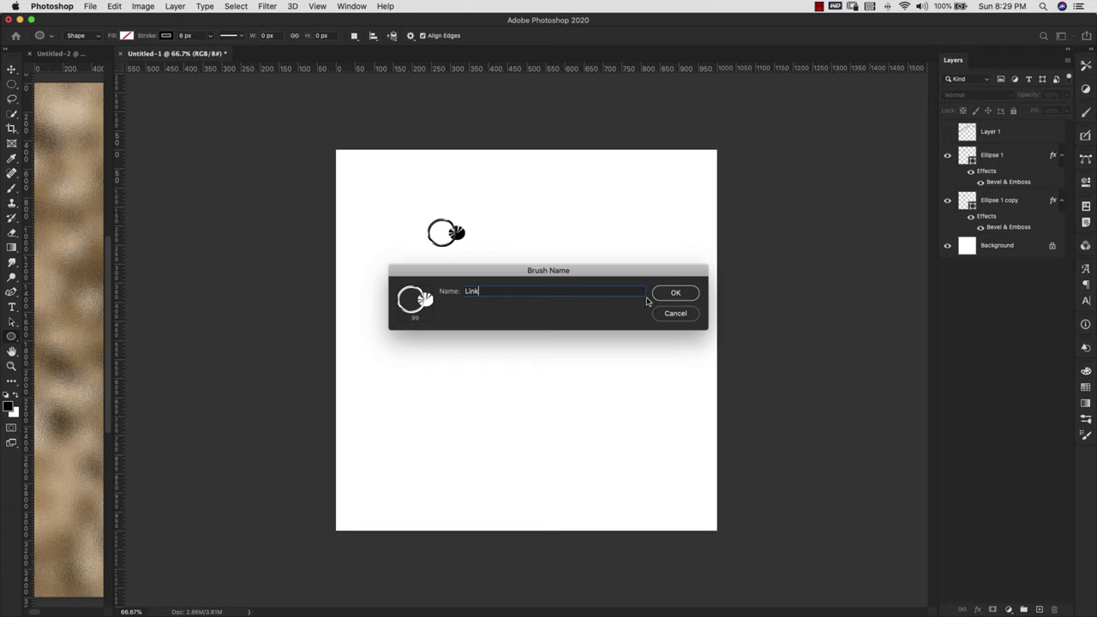
pyautogui.click(676, 292)
# Hide both ellipse layers, then show and select Layer 1 with the Brush tool active.
pyautogui.press('b')
pyautogui.moveTo(947, 200); pyautogui.dragTo(947, 131)
pyautogui.click(1007, 132)
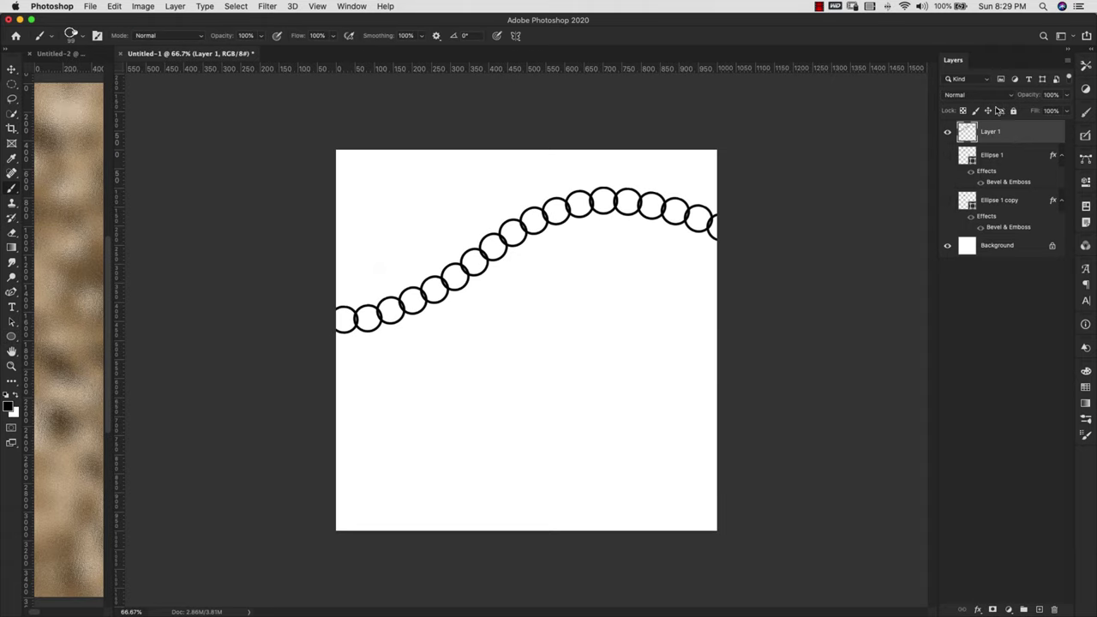
# Set the link-and-bead brush tip's spacing to 120%.
pyautogui.click(1086, 435)
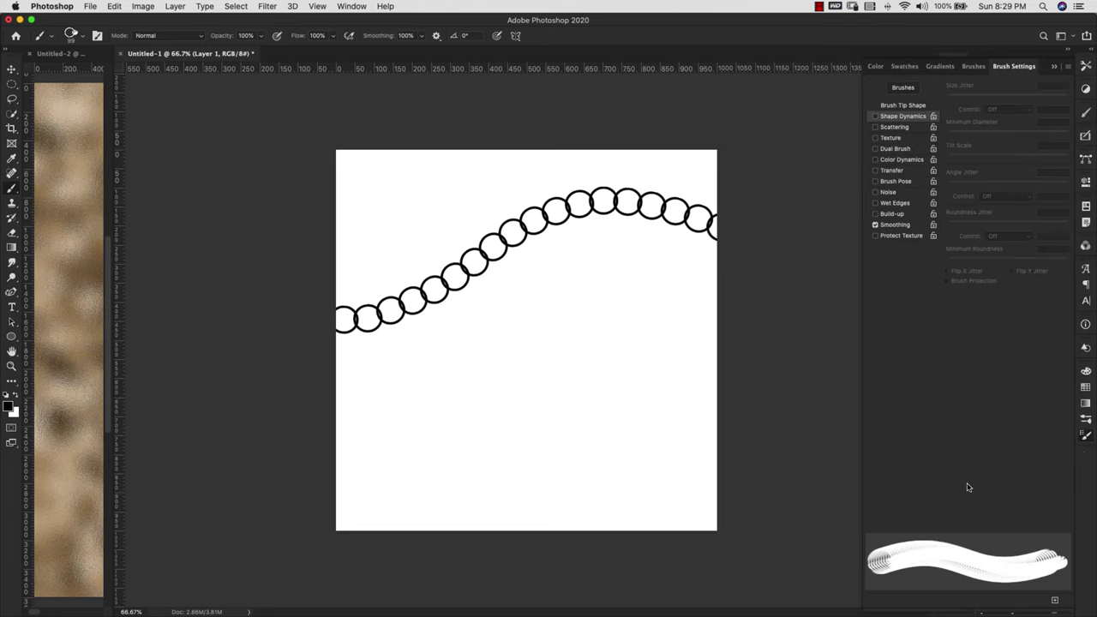
pyautogui.click(904, 105)
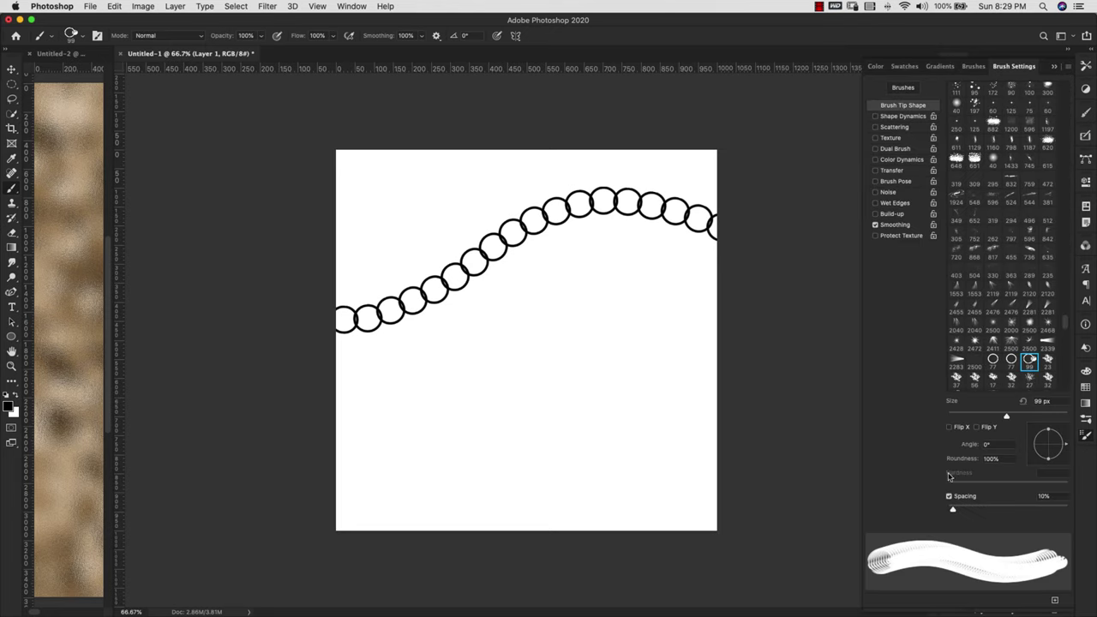
pyautogui.moveTo(958, 512); pyautogui.dragTo(1012, 510)
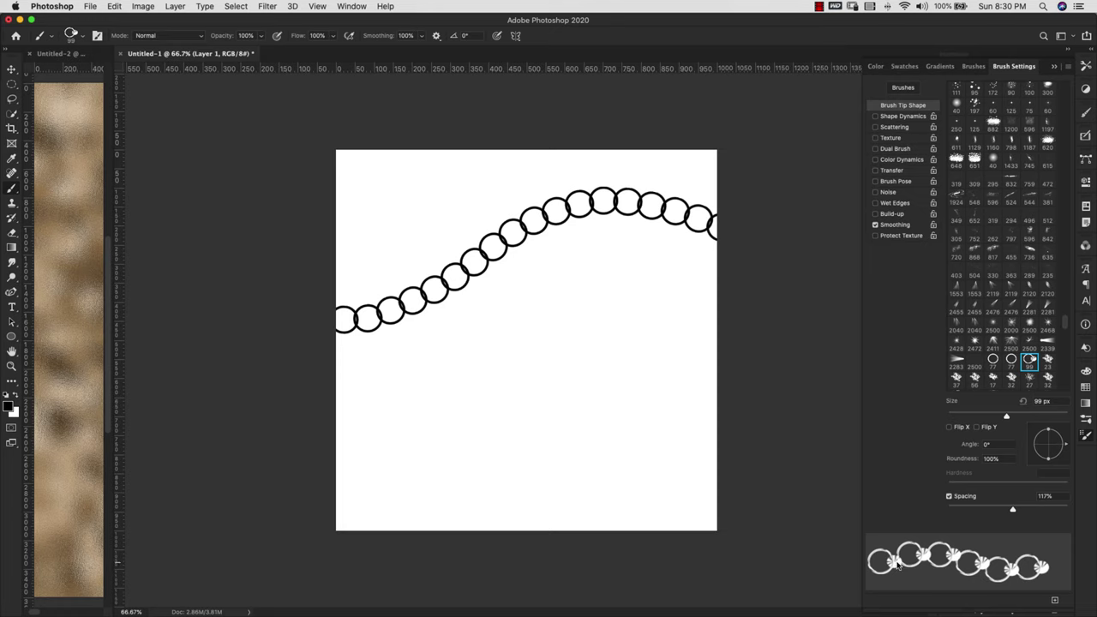
pyautogui.moveTo(1014, 514); pyautogui.dragTo(1017, 512)
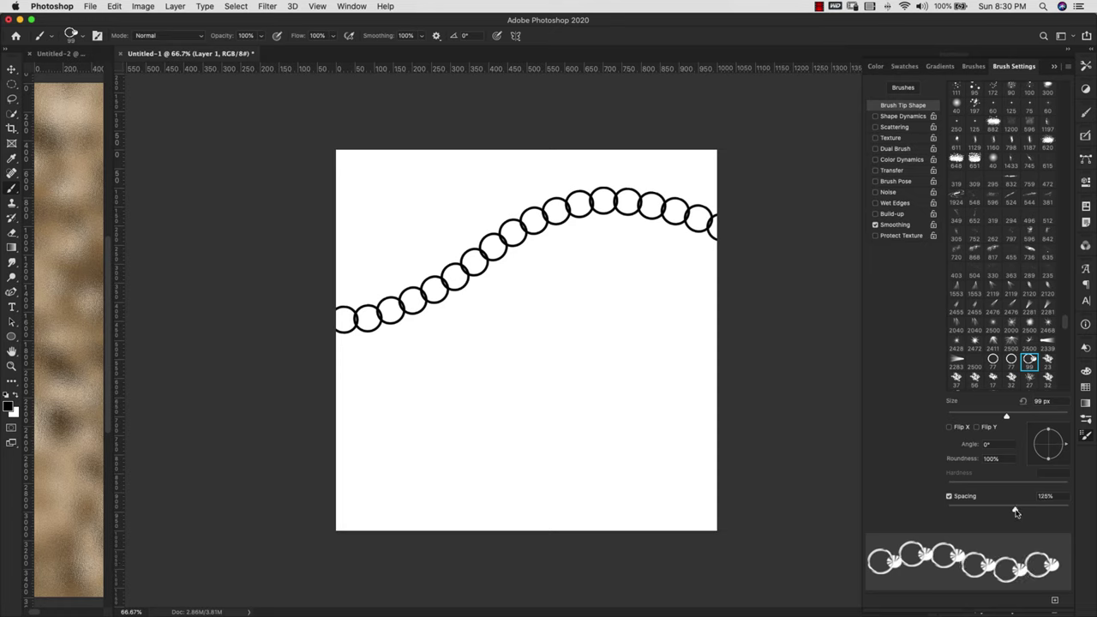
pyautogui.click(1046, 496)
pyautogui.write('120')
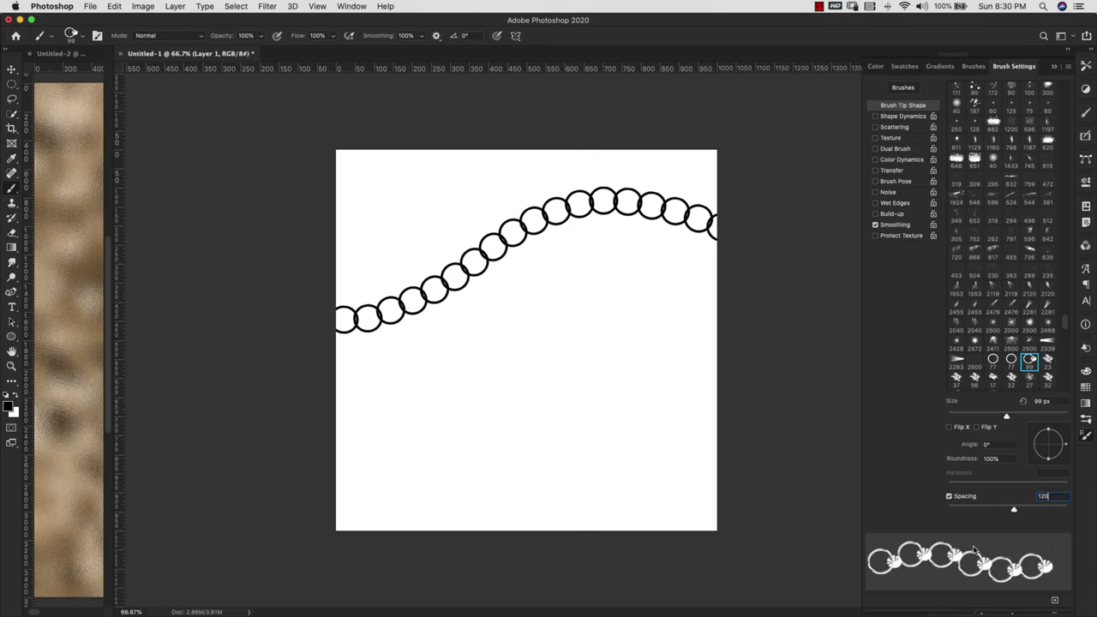
# Enable Shape Dynamics and set the angle control to Direction, painting a curved test chain before and after changing the control.
pyautogui.click(903, 118)
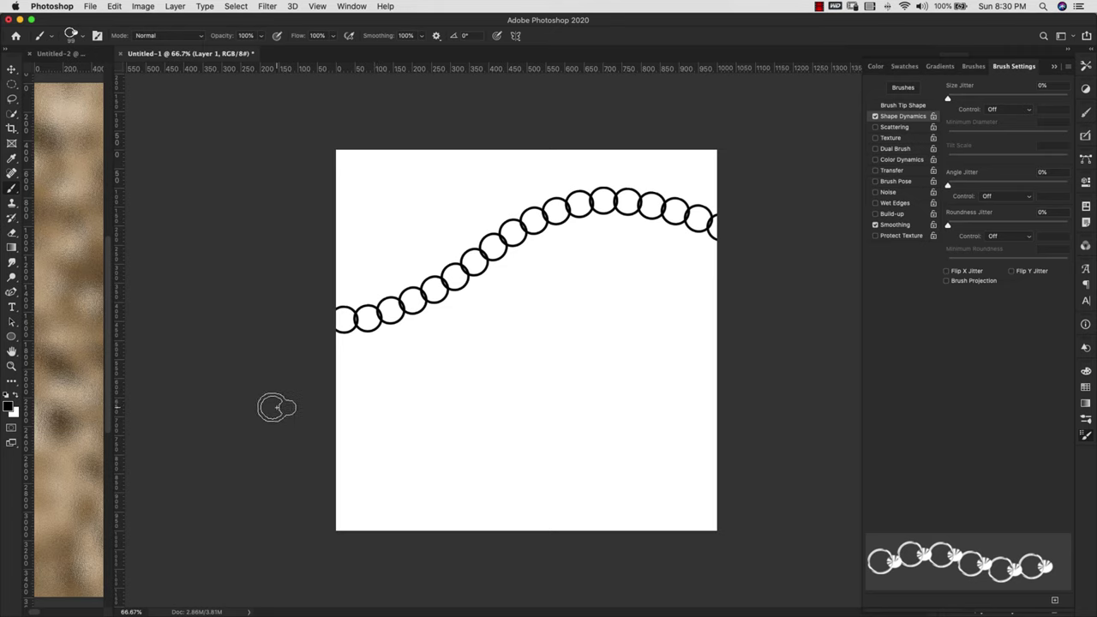
pyautogui.moveTo(284, 380)
pyautogui.mouseDown()
pyautogui.moveTo(391, 394)
pyautogui.moveTo(471, 340)
pyautogui.moveTo(596, 314)
pyautogui.moveTo(728, 416)
pyautogui.moveTo(811, 452)
pyautogui.moveTo(781, 444)
pyautogui.mouseUp()
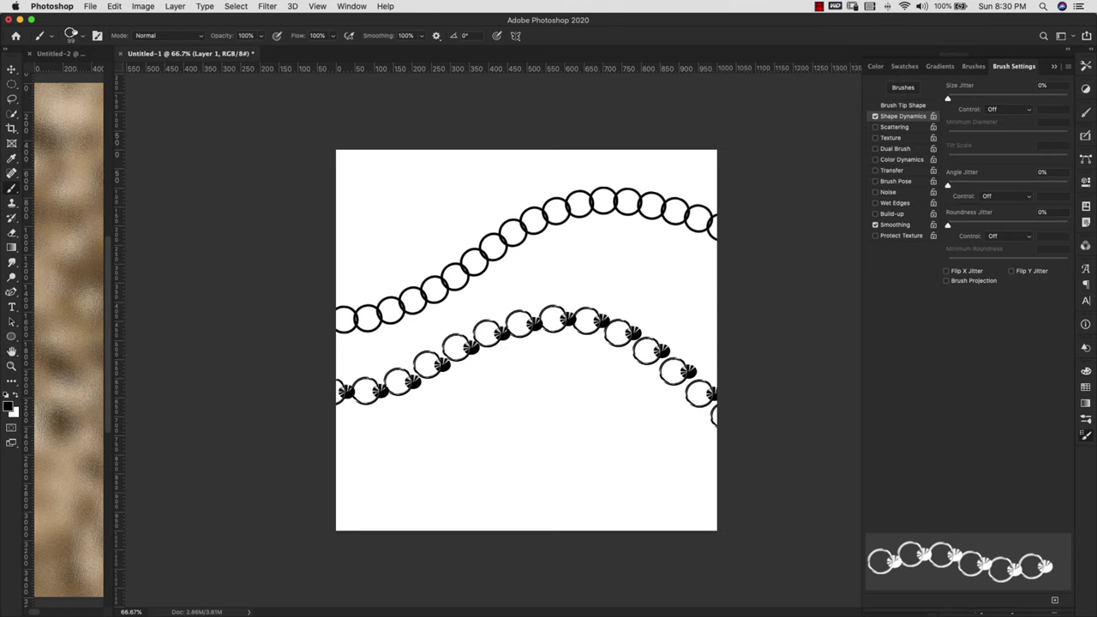
pyautogui.click(1005, 199)
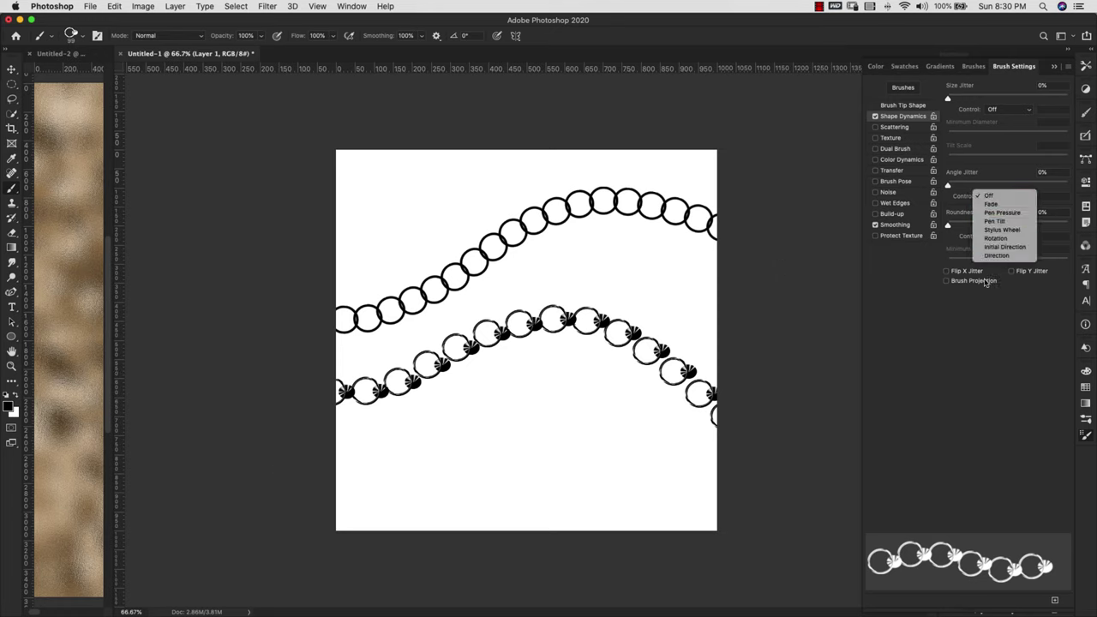
pyautogui.click(998, 256)
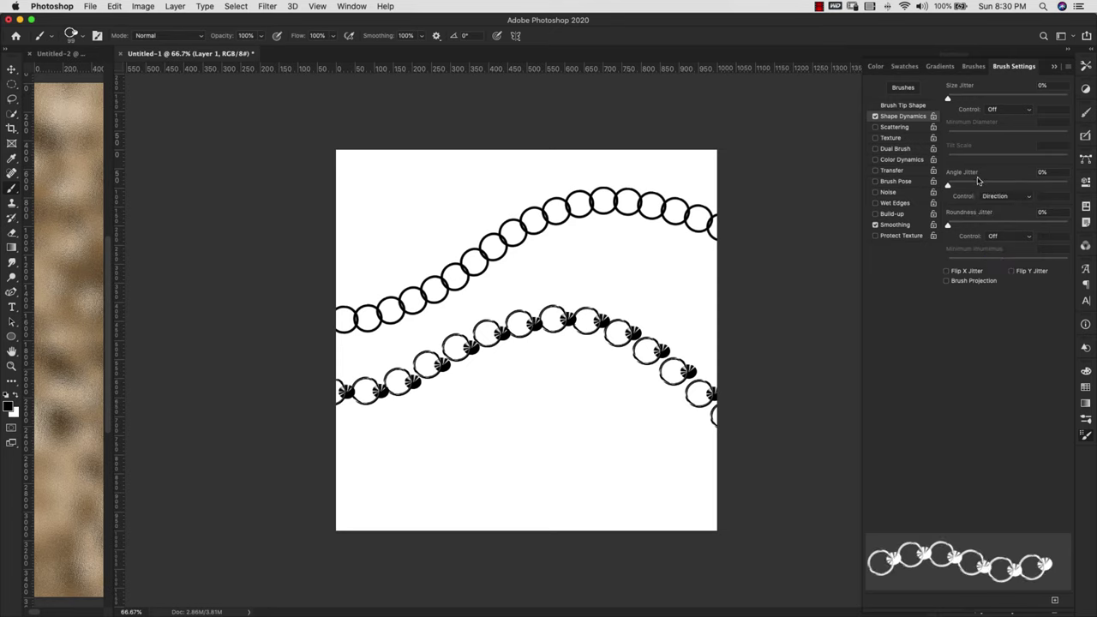
pyautogui.moveTo(311, 421)
pyautogui.mouseDown()
pyautogui.moveTo(451, 409)
pyautogui.moveTo(729, 480)
pyautogui.mouseUp()
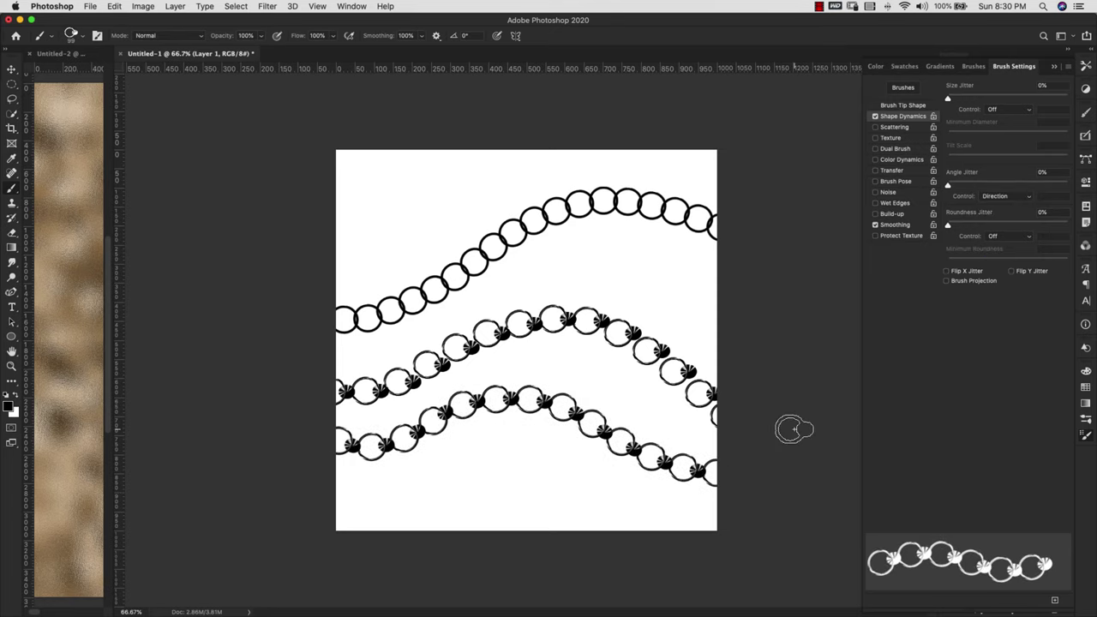
# Delete Layer 1 with the painted chains and add a new empty layer above the ellipses.
pyautogui.press('F7')
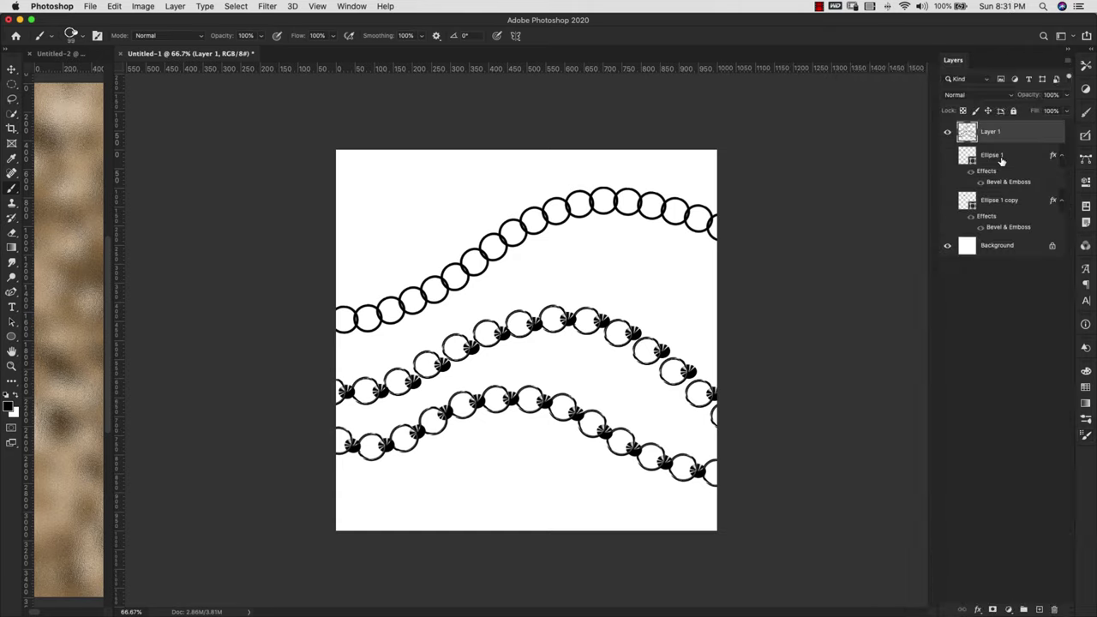
pyautogui.press('BackSpace')
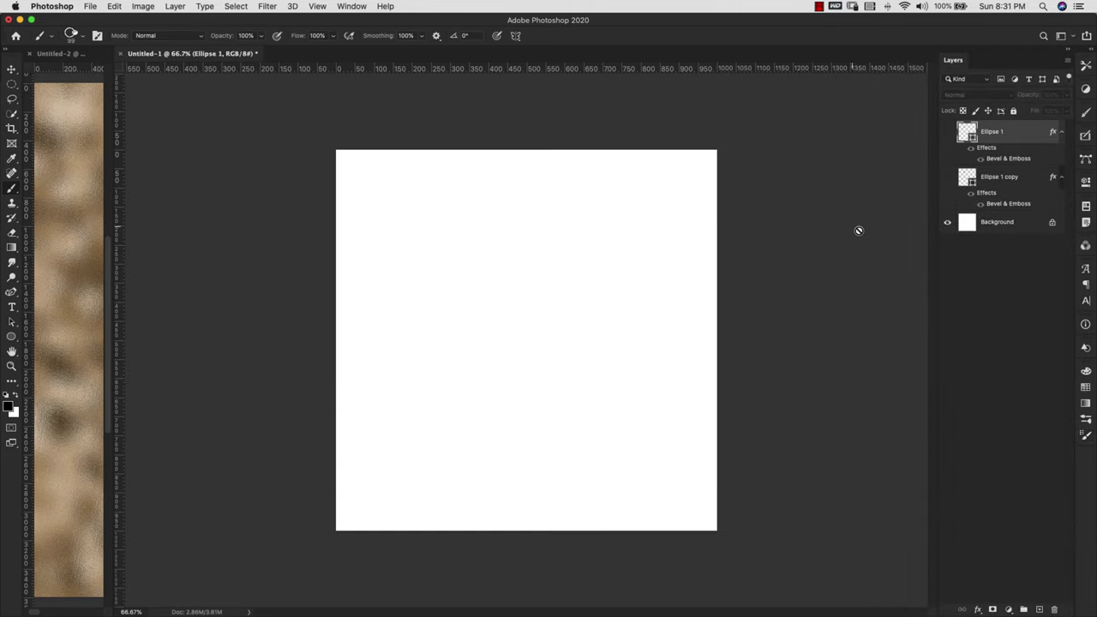
pyautogui.click(1039, 609)
# Draw an unfilled rectangle about 74 × 43 px in the canvas's upper area and set its stroke to 8 px.
pyautogui.moveTo(11, 336); pyautogui.dragTo(60, 336)
pyautogui.moveTo(451, 258); pyautogui.dragTo(482, 274)
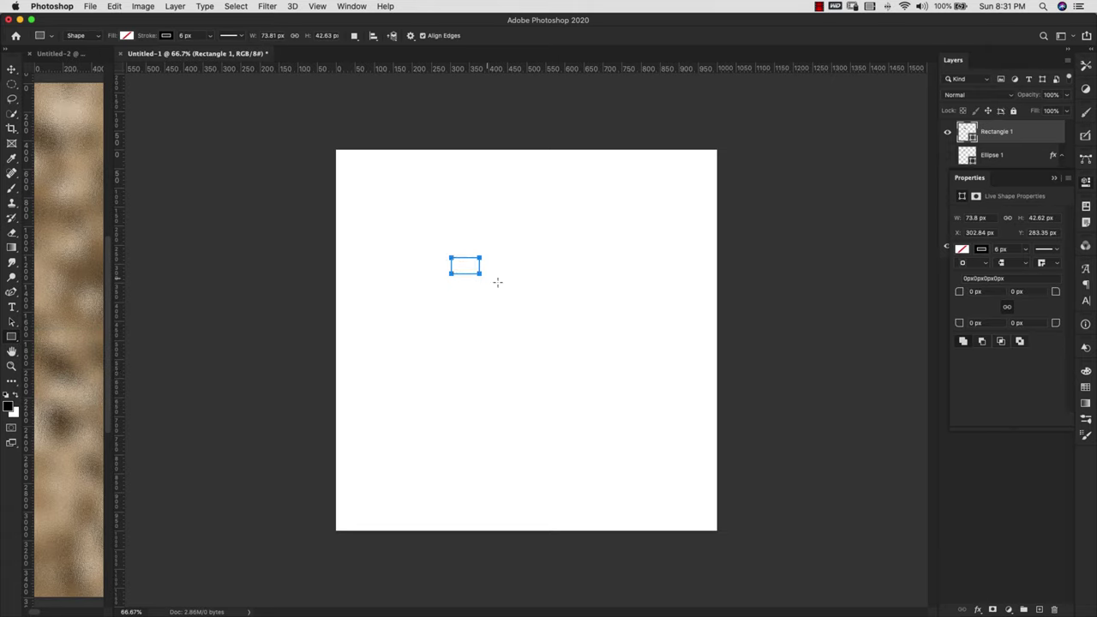
pyautogui.click(184, 35)
pyautogui.write('8')
pyautogui.press('Return')
# Draw a small rectangle about 19 × 20 px on the first rectangle's right edge, with no stroke and a black fill.
pyautogui.moveTo(472, 261); pyautogui.dragTo(484, 270)
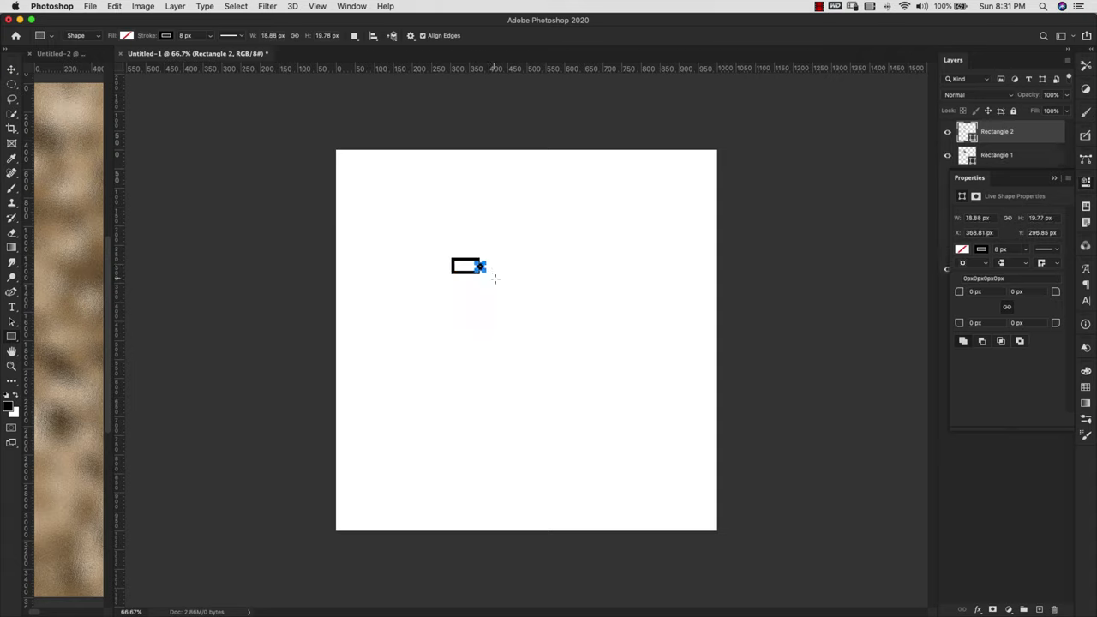
pyautogui.click(167, 36)
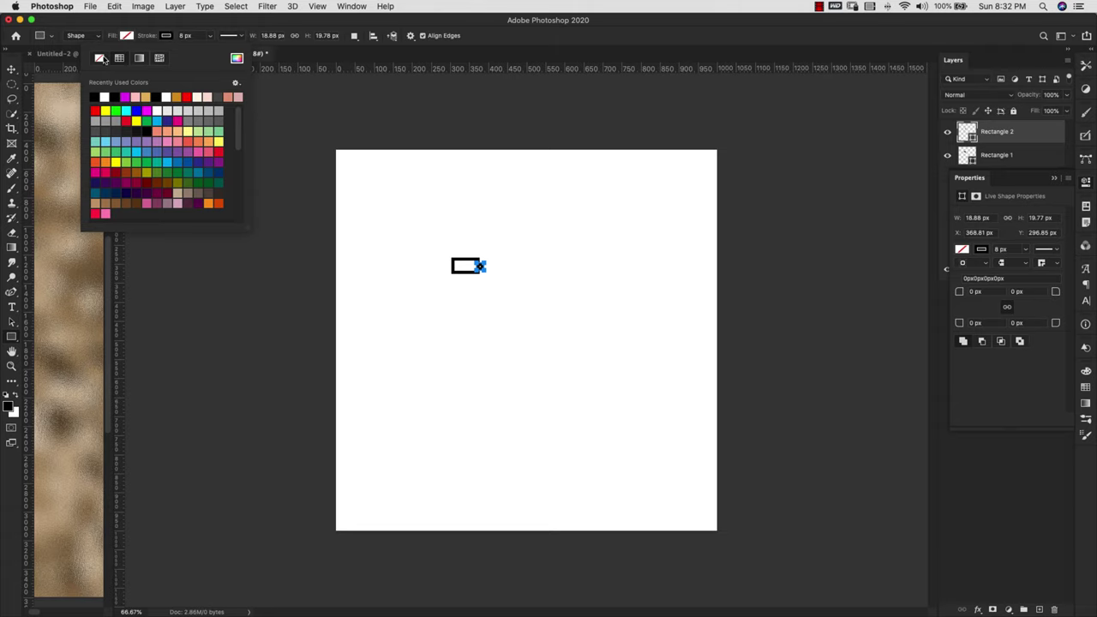
pyautogui.click(101, 58)
pyautogui.click(125, 38)
pyautogui.click(54, 96)
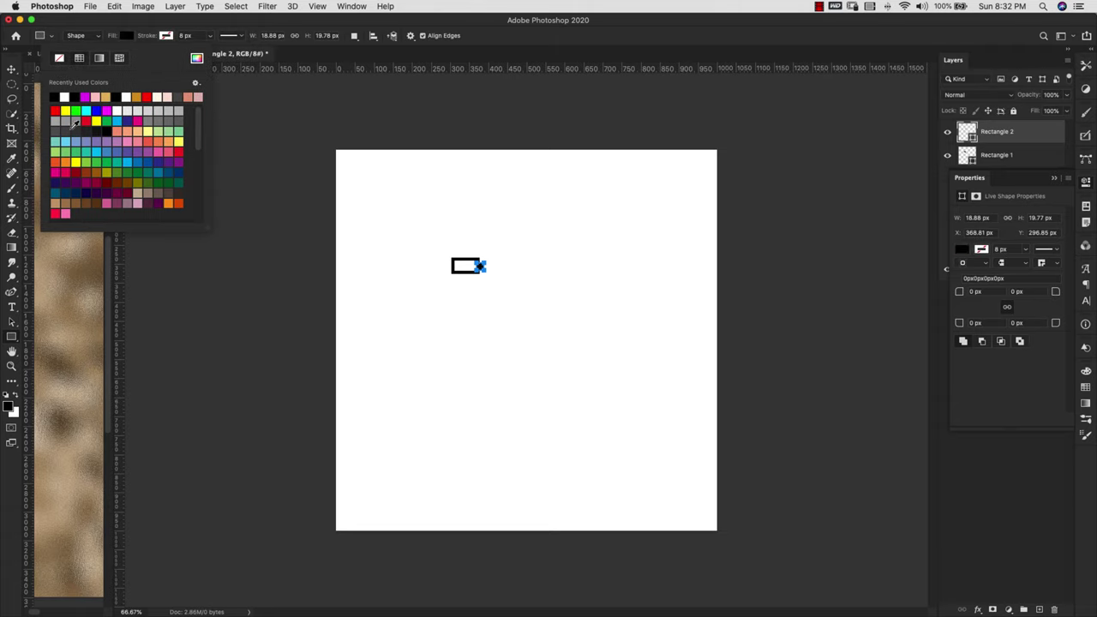
pyautogui.press('Escape')
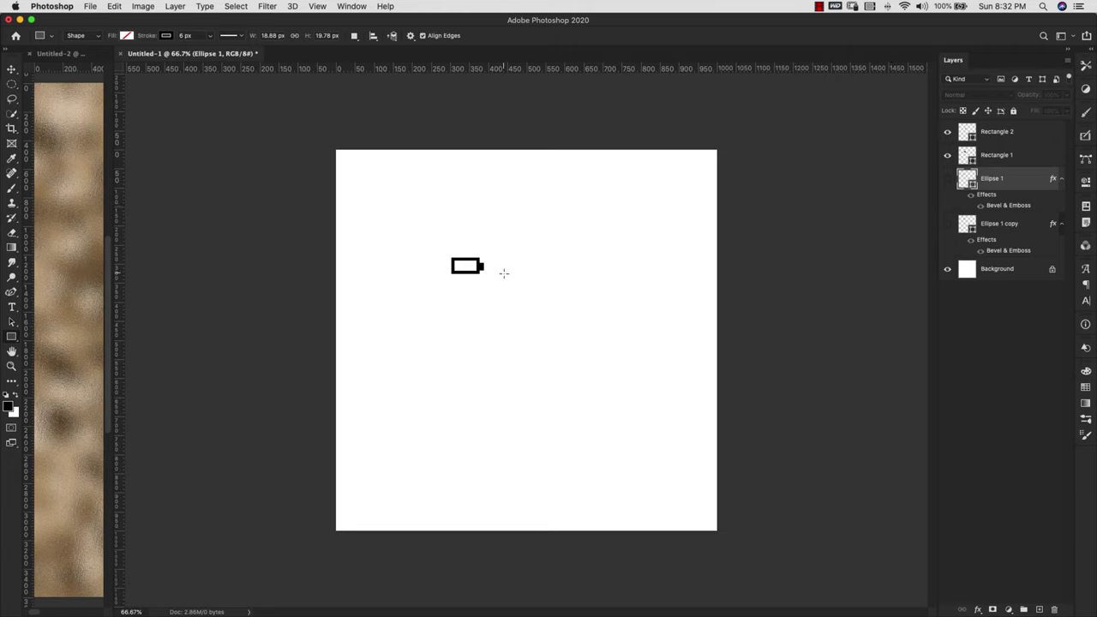
# Align the vertical centers of the Rectangle 1 and Rectangle 2 layers, then deselect both.
pyautogui.click(1031, 133)
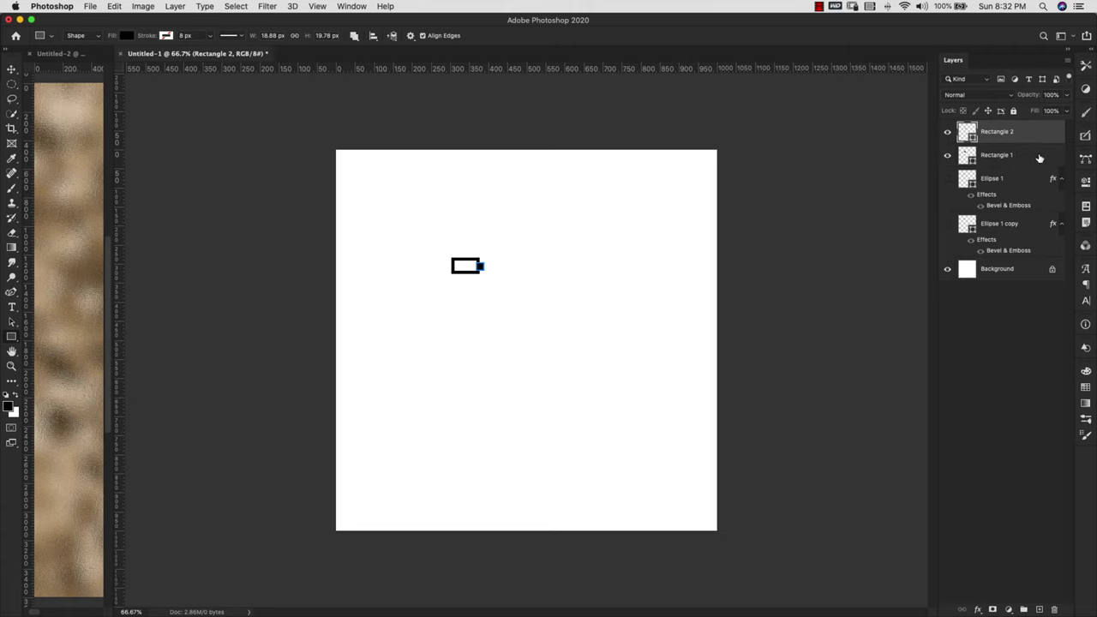
pyautogui.keyDown('shift'); pyautogui.click(1040, 158); pyautogui.keyUp('shift')
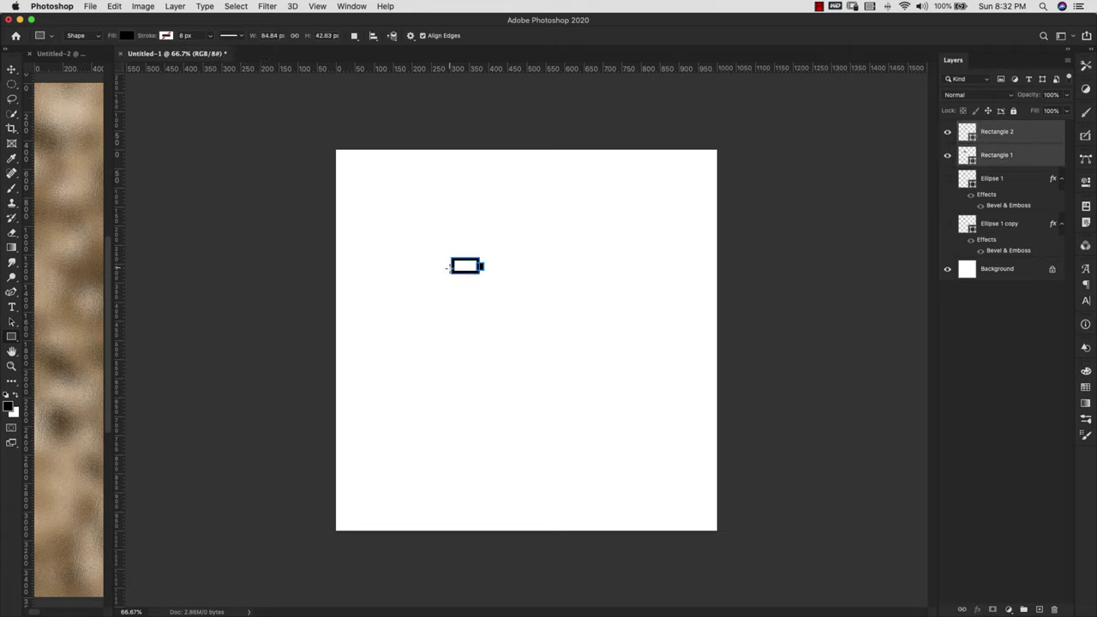
pyautogui.press('v')
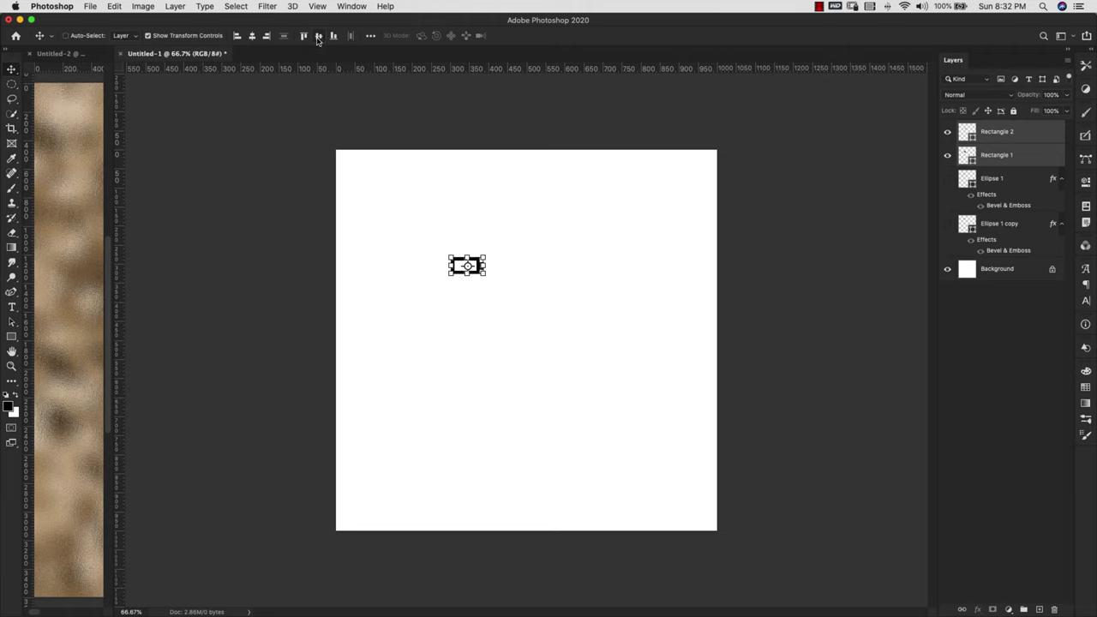
pyautogui.click(1030, 417)
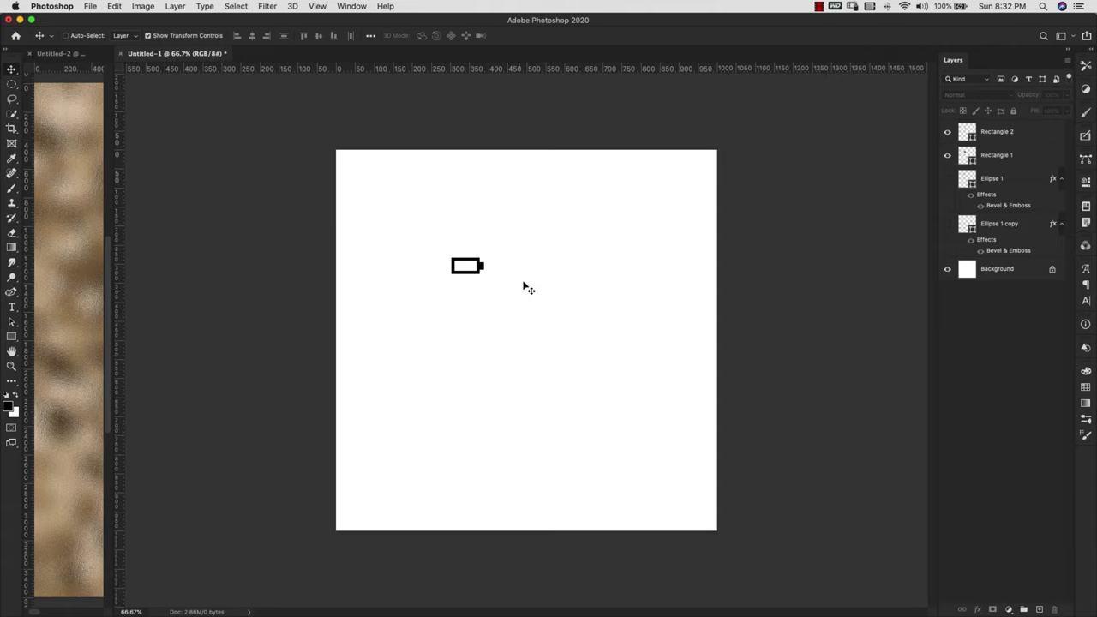
# Define a brush preset named "Square chain" from the rectangle link on the canvas.
pyautogui.click(112, 6)
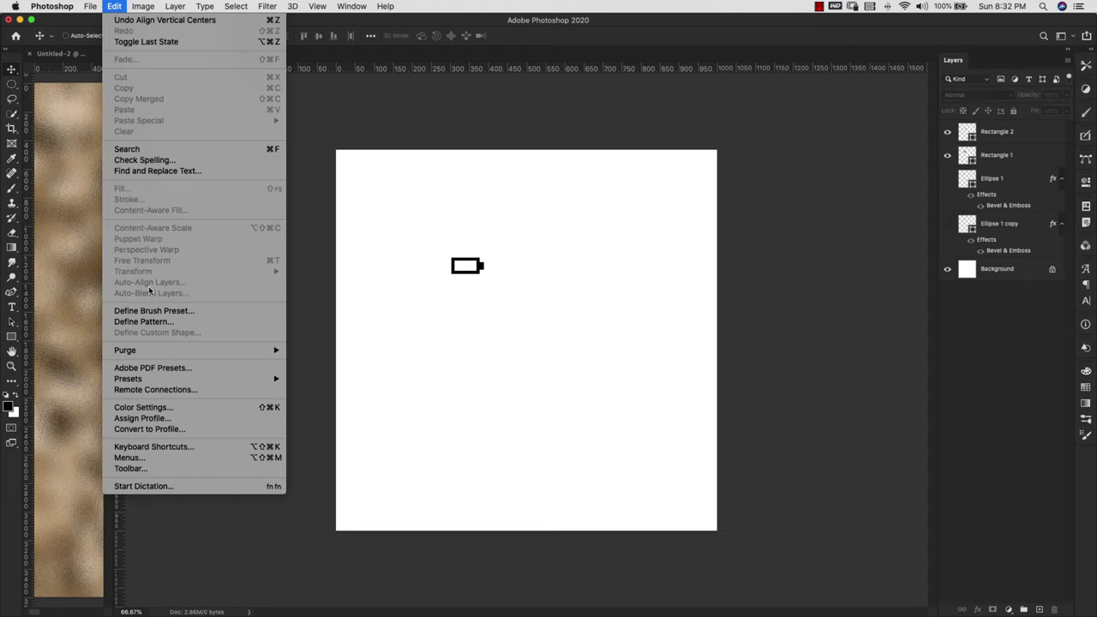
pyautogui.click(173, 313)
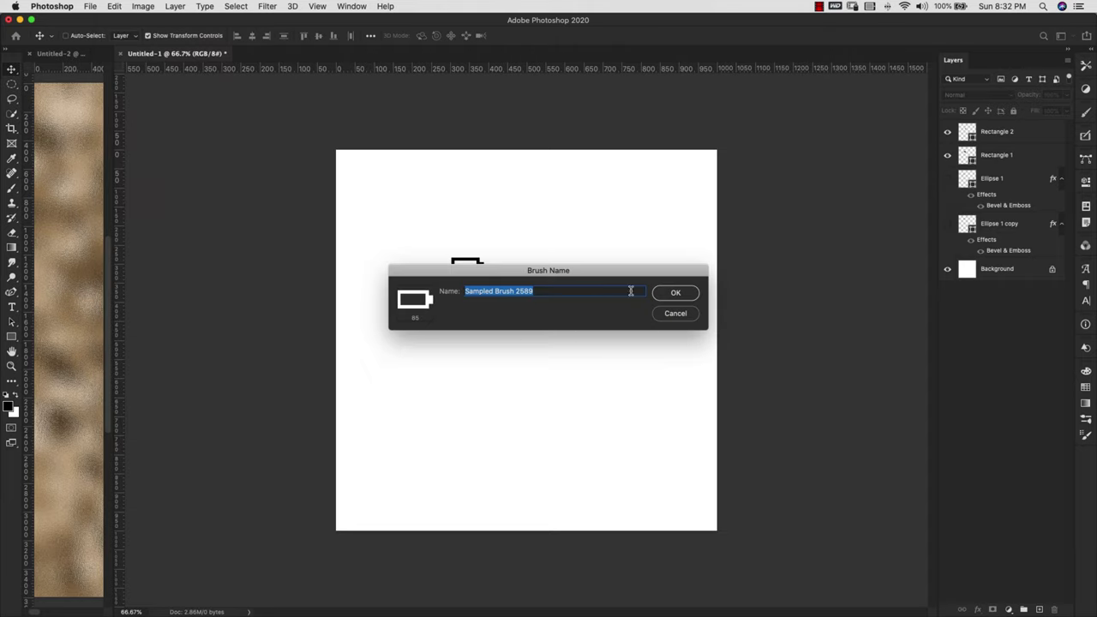
pyautogui.write('Square chain')
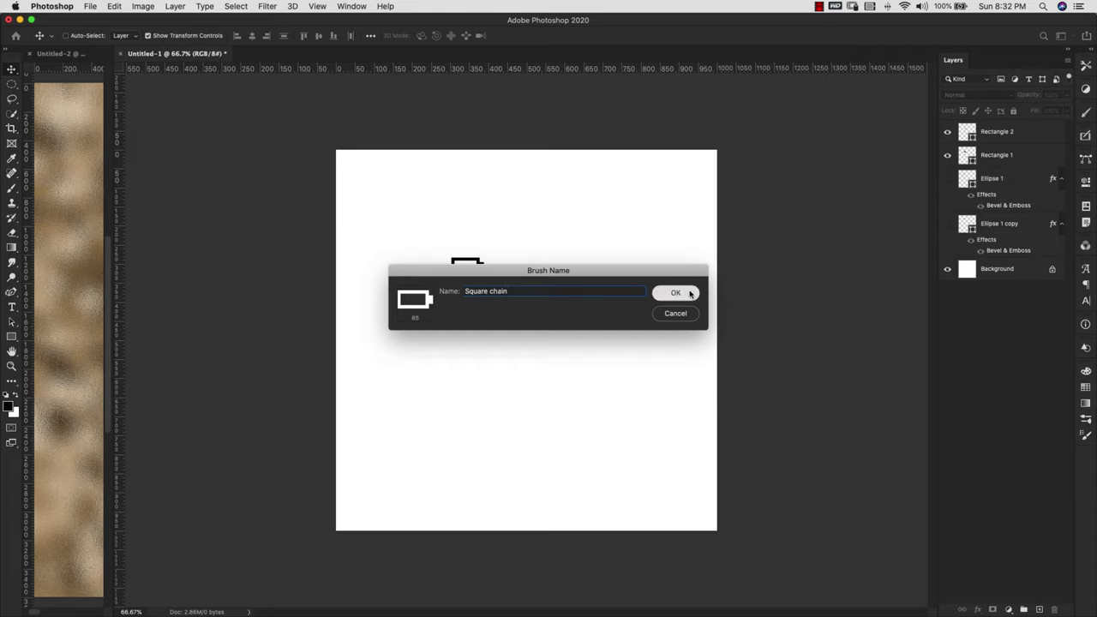
pyautogui.click(692, 293)
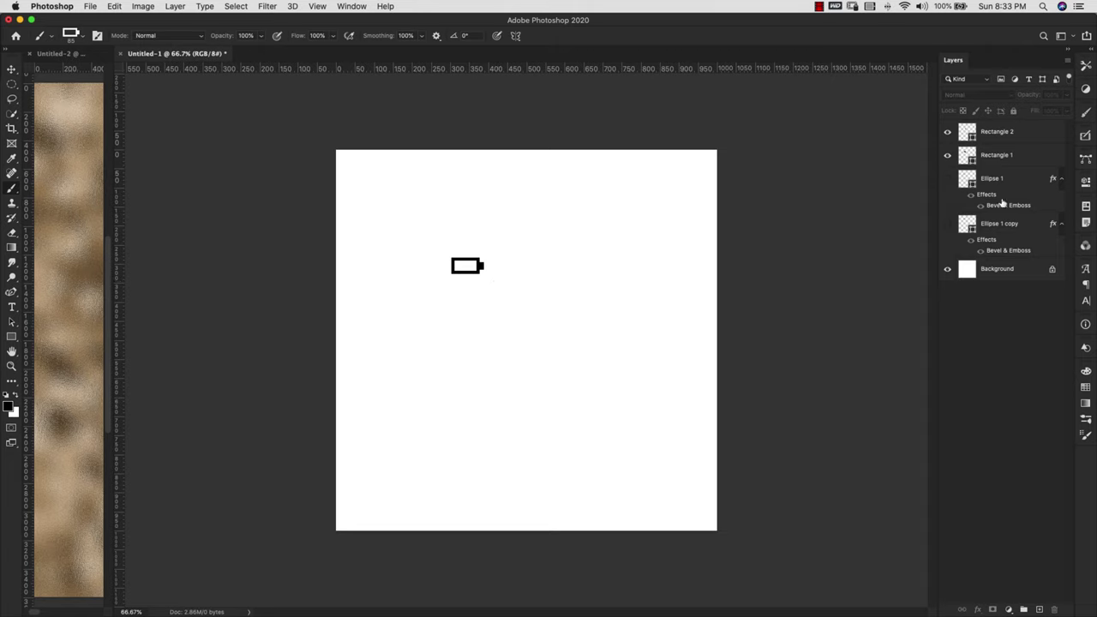
# Add a new layer at the top of the stack and set the brush's Angle Jitter control to Direction in Shape Dynamics.
pyautogui.click(1041, 610)
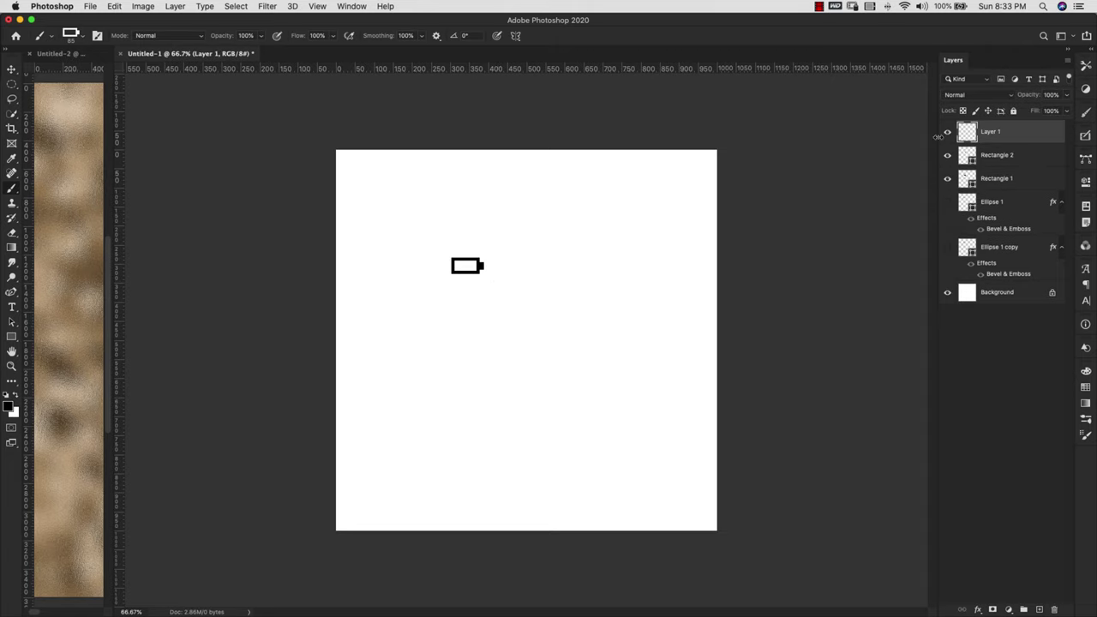
pyautogui.click(1085, 438)
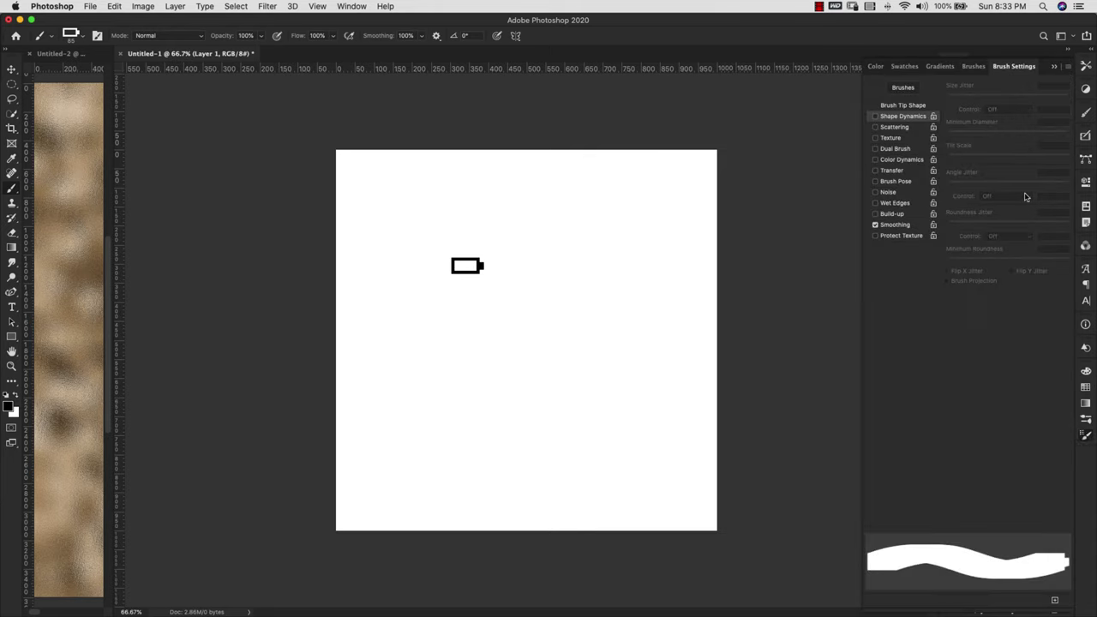
pyautogui.click(906, 117)
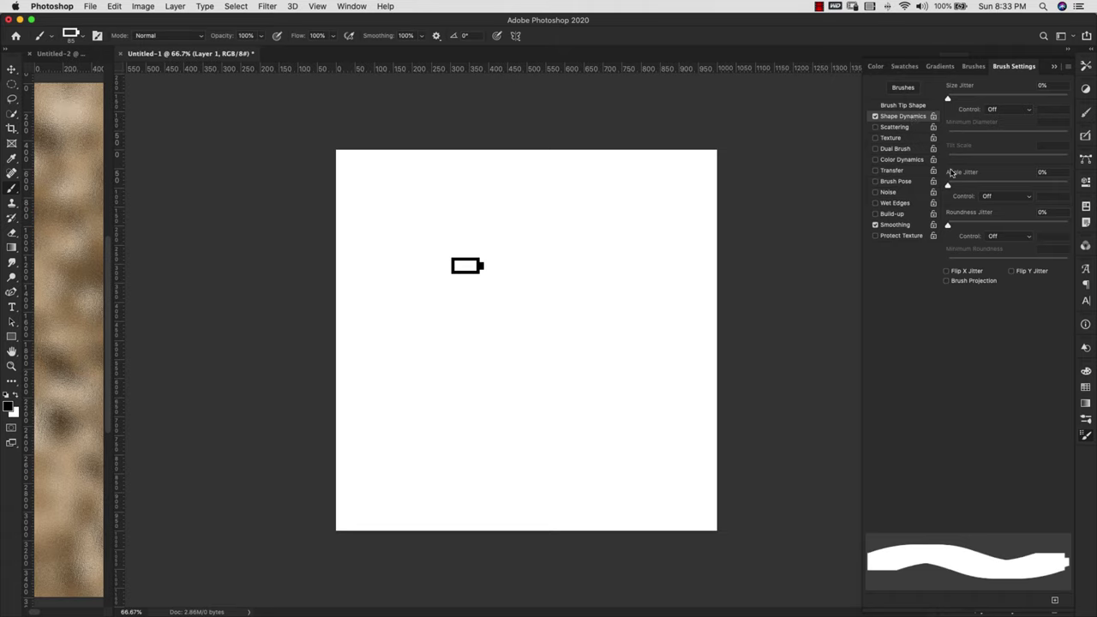
pyautogui.click(1005, 198)
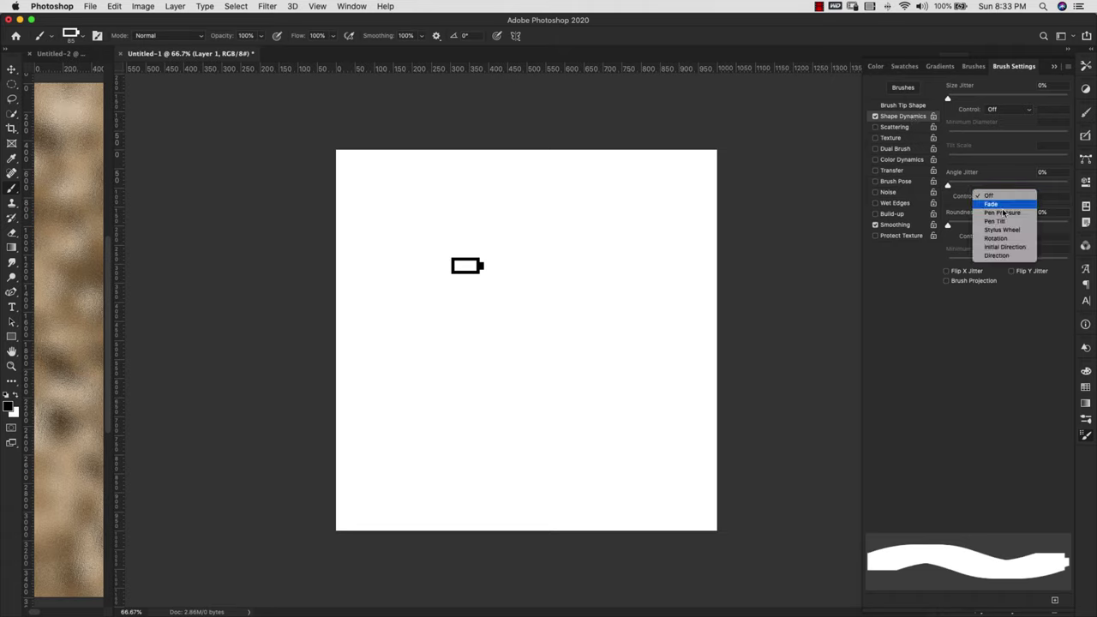
pyautogui.click(998, 256)
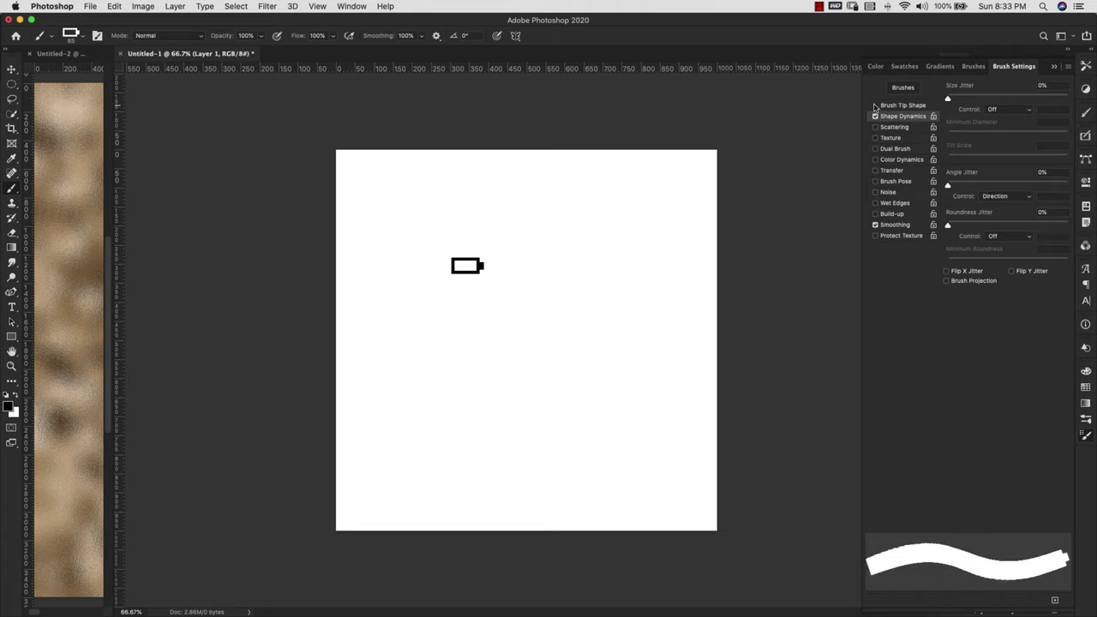
# Set the brush tip spacing to 195% and paint a wavy test chain across the canvas.
pyautogui.click(910, 105)
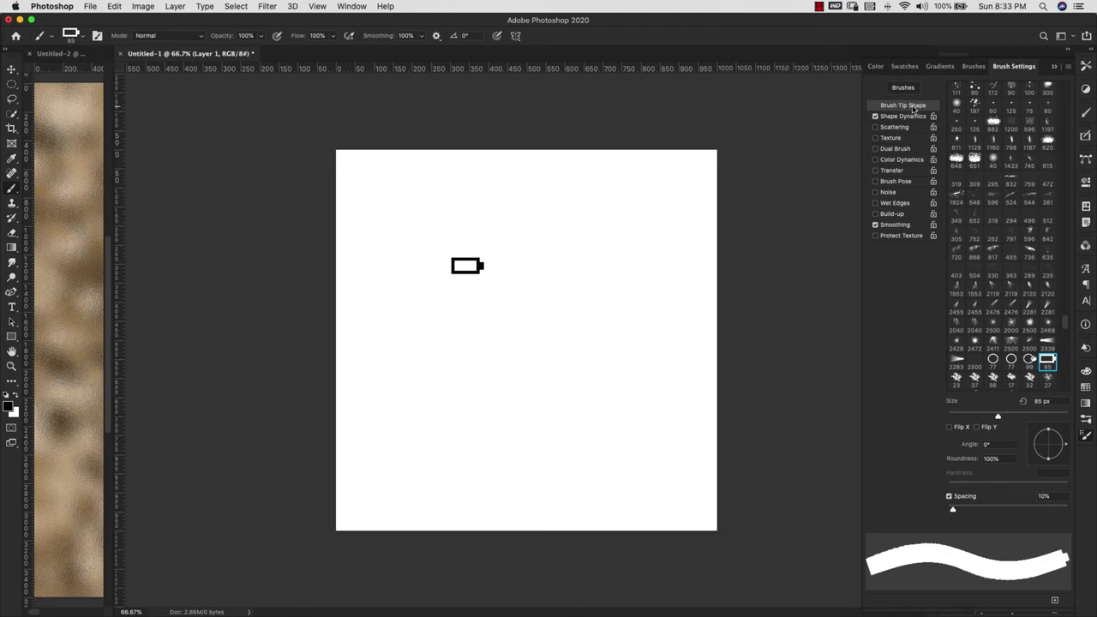
pyautogui.moveTo(956, 510); pyautogui.dragTo(1035, 512)
pyautogui.moveTo(1037, 512); pyautogui.dragTo(1036, 512)
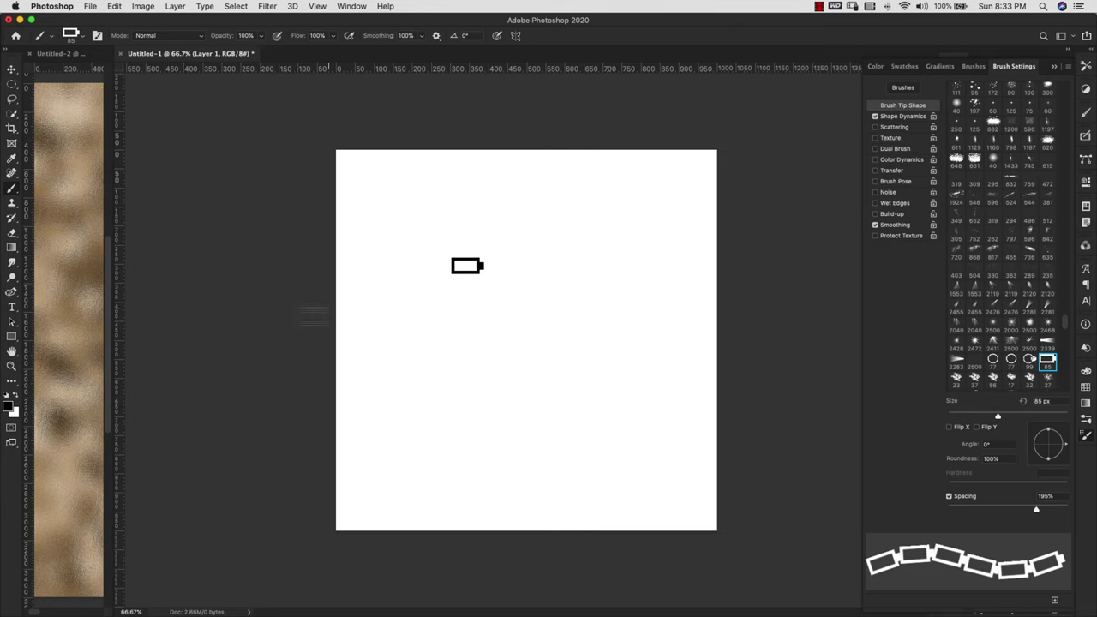
pyautogui.moveTo(306, 335)
pyautogui.mouseDown()
pyautogui.moveTo(462, 339)
pyautogui.moveTo(674, 262)
pyautogui.moveTo(706, 276)
pyautogui.mouseUp()
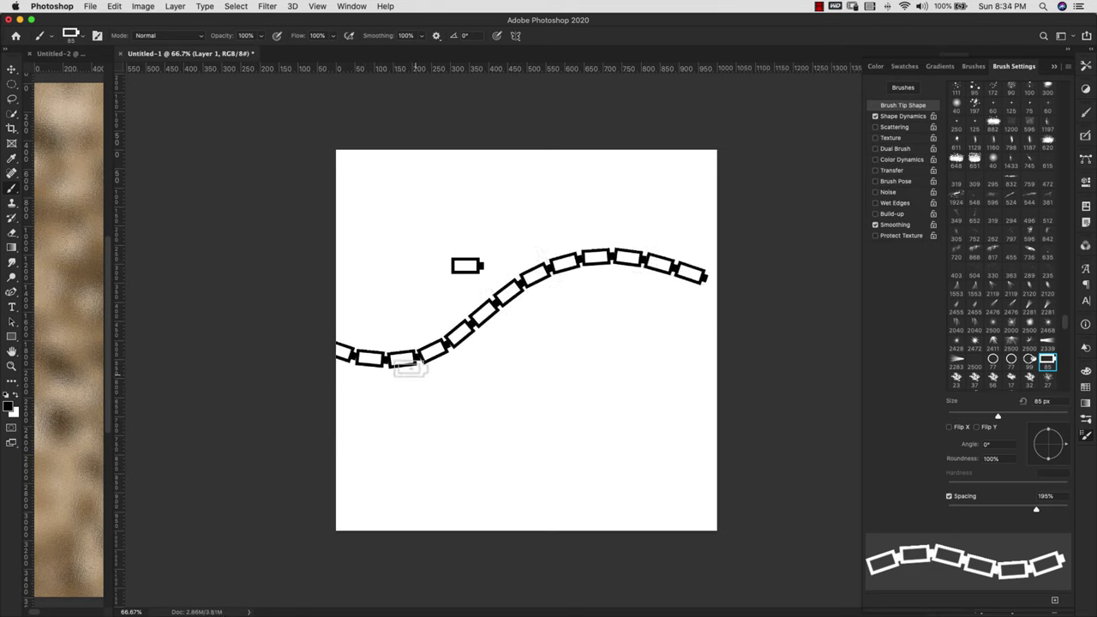
# Set the brush tip spacing to 190% and paint a second wavy test chain below the first one.
pyautogui.click(1061, 495)
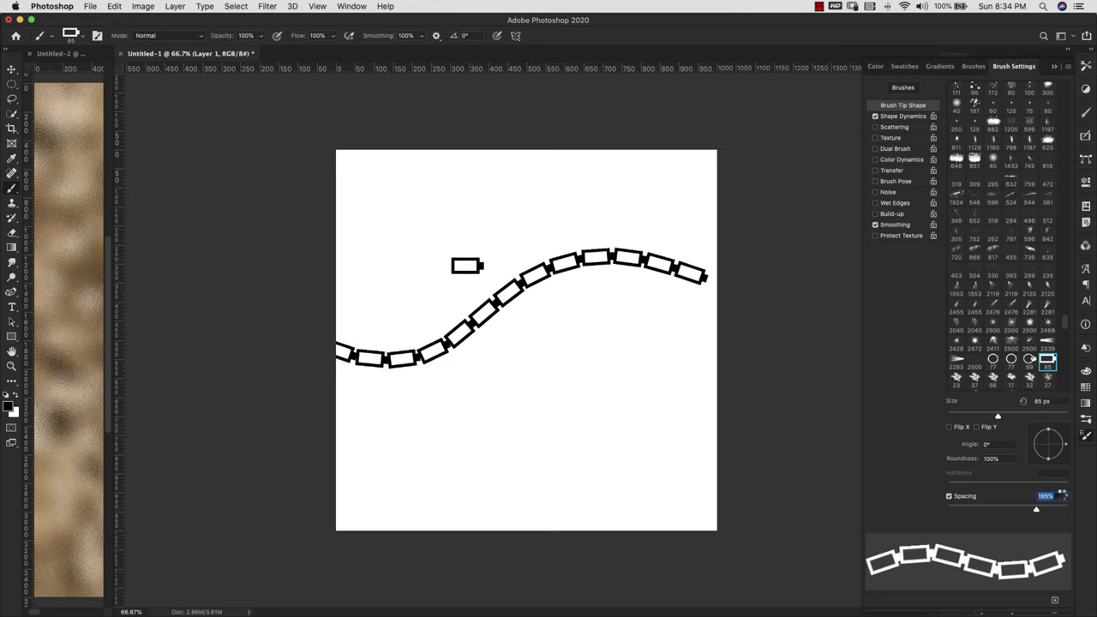
pyautogui.write('190')
pyautogui.moveTo(333, 402)
pyautogui.mouseDown()
pyautogui.moveTo(464, 402)
pyautogui.moveTo(633, 336)
pyautogui.moveTo(828, 437)
pyautogui.mouseUp()
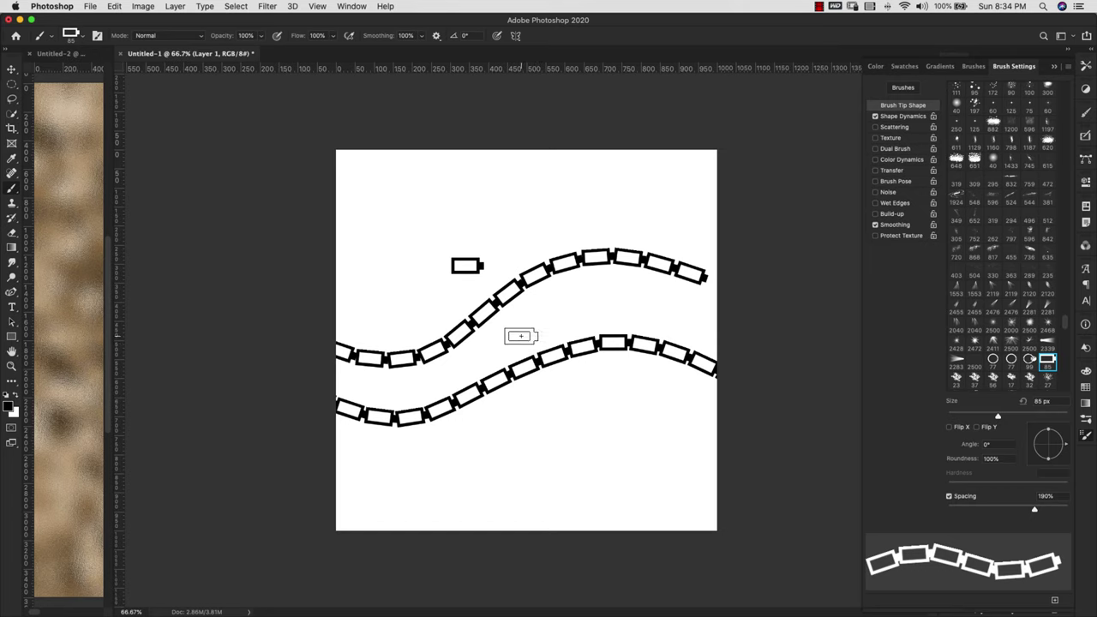
# Save the adjusted brush as a new brush preset named "Square chain" with its size captured.
pyautogui.click(1068, 67)
pyautogui.click(956, 73)
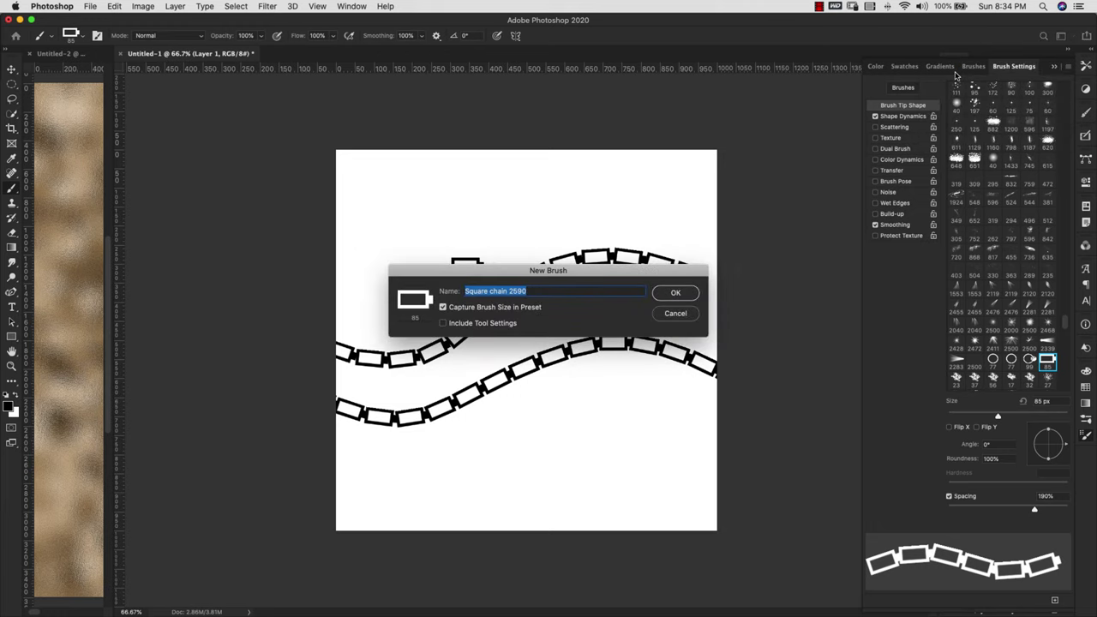
pyautogui.press('Right')
pyautogui.press('BackSpace')
pyautogui.press('BackSpace')
pyautogui.press('BackSpace')
pyautogui.press('BackSpace')
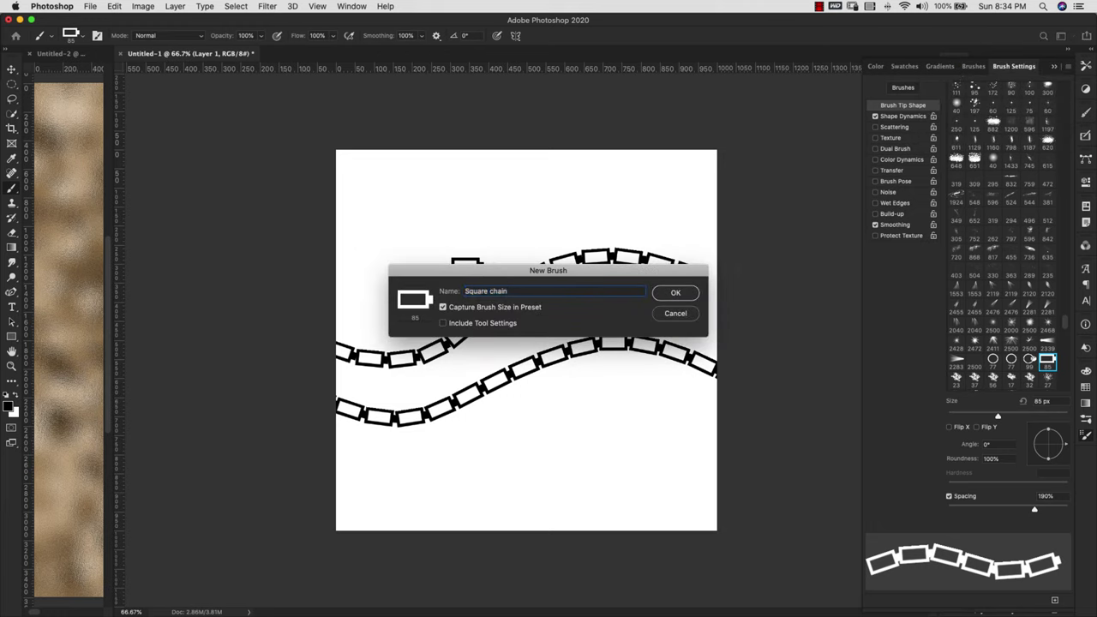
pyautogui.click(674, 293)
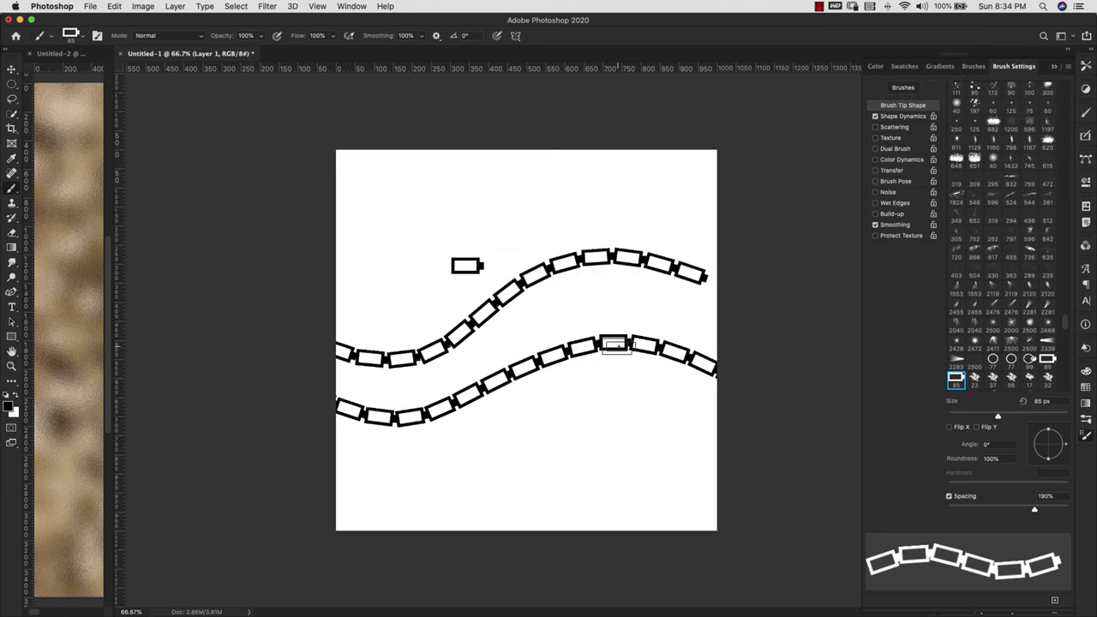
# Undo both test chains and switch to the Mixer Brush with the newest Square chain preset.
pyautogui.press('super+z')
pyautogui.press('super+z')
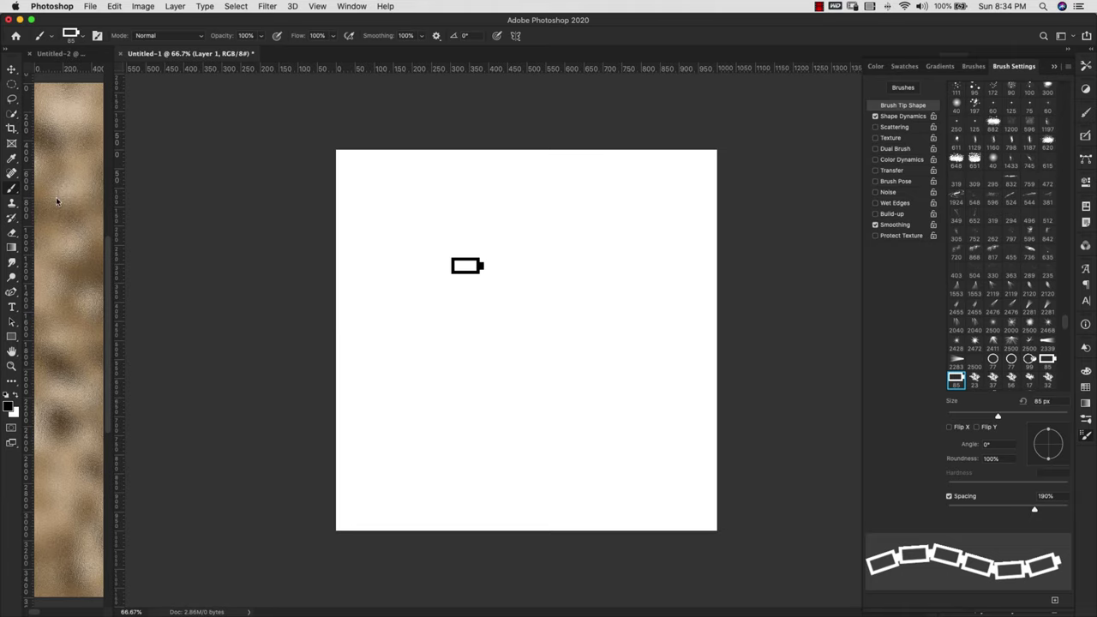
pyautogui.click(11, 190)
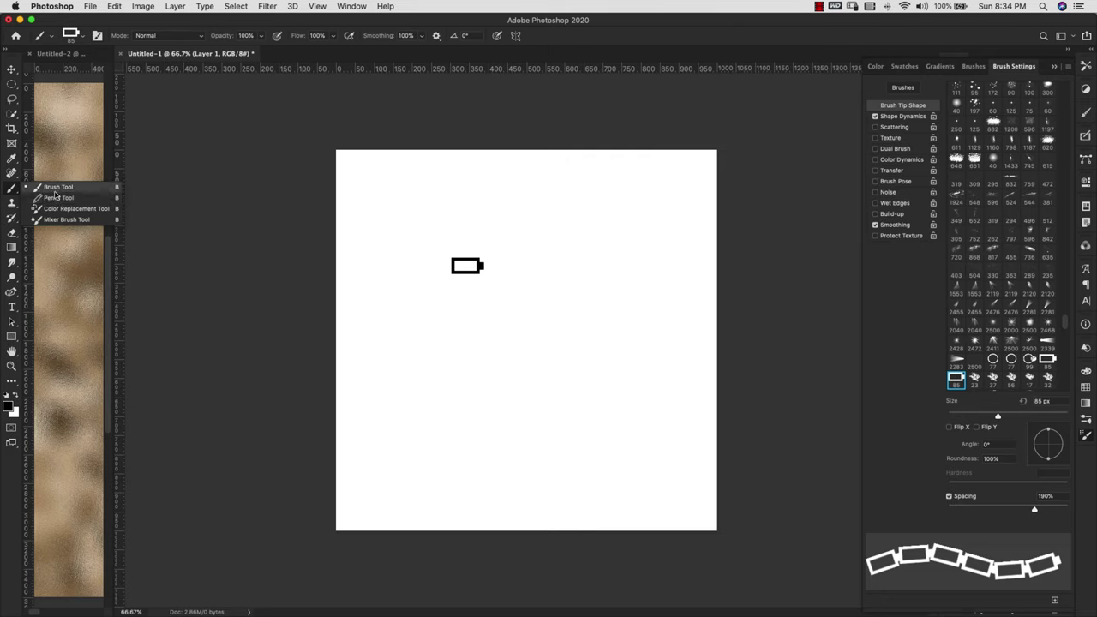
pyautogui.click(60, 221)
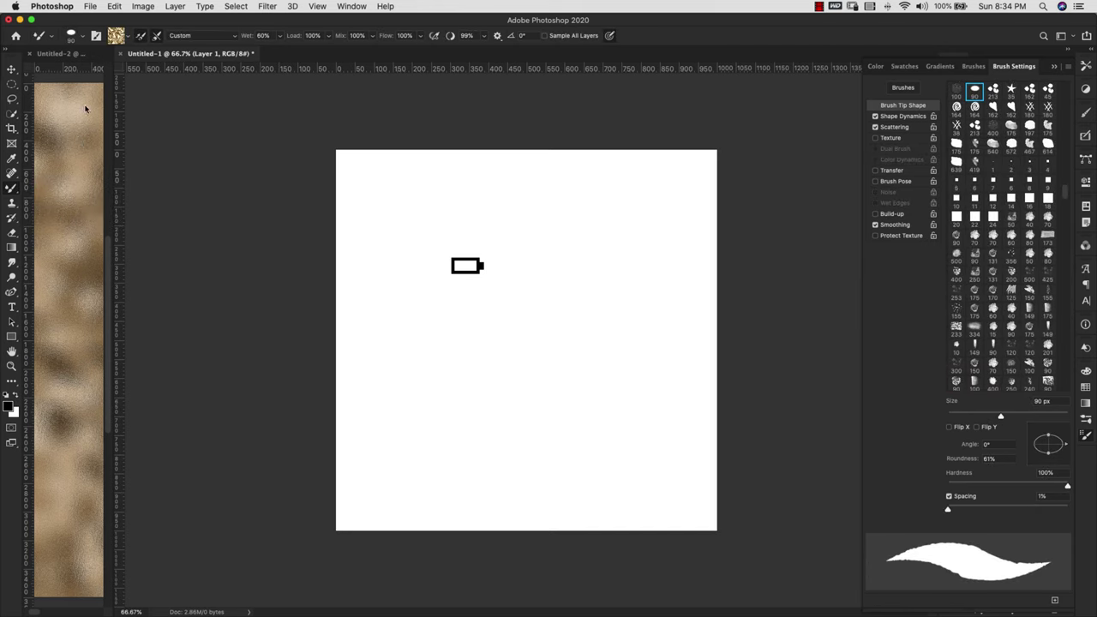
pyautogui.click(967, 69)
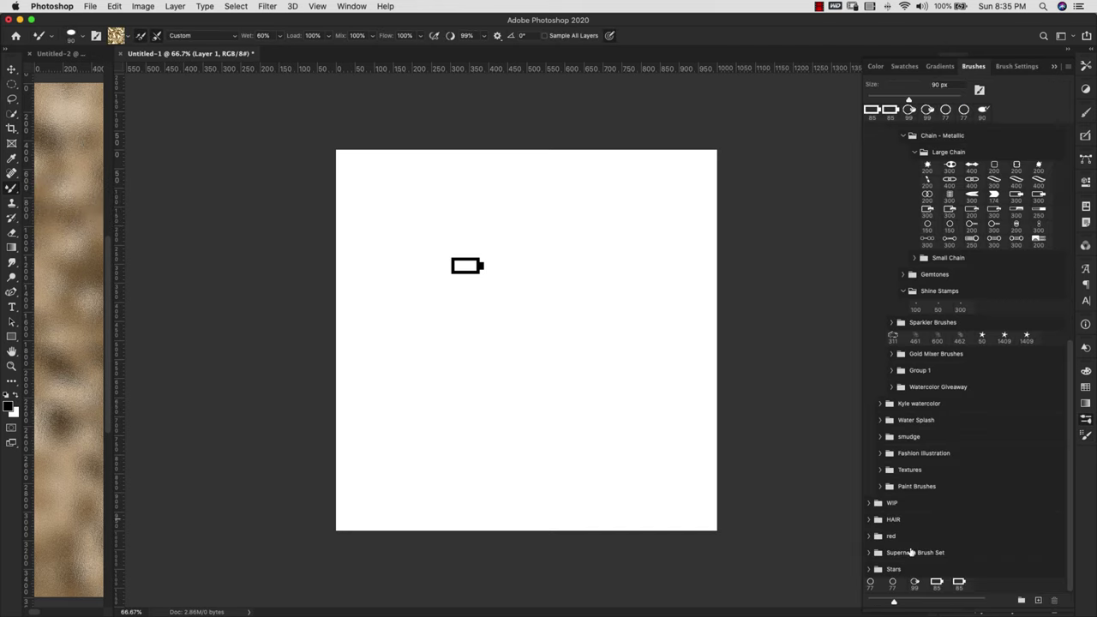
pyautogui.click(959, 583)
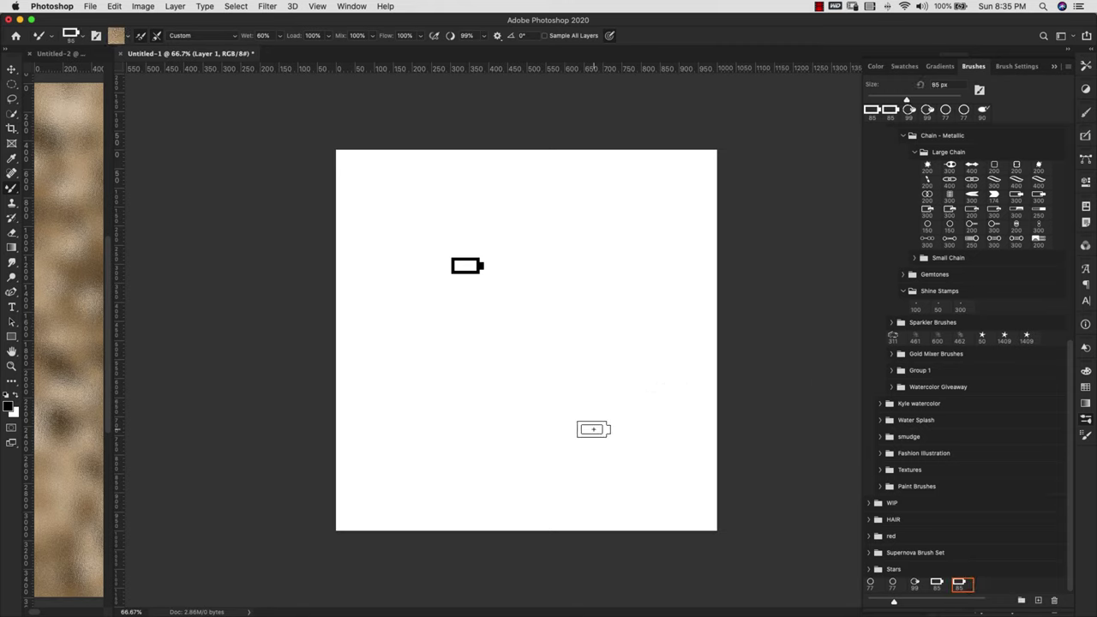
# Load the Mixer Brush with the gold texture sampled from the upper part of the Untitled-2 image.
pyautogui.click(67, 140)
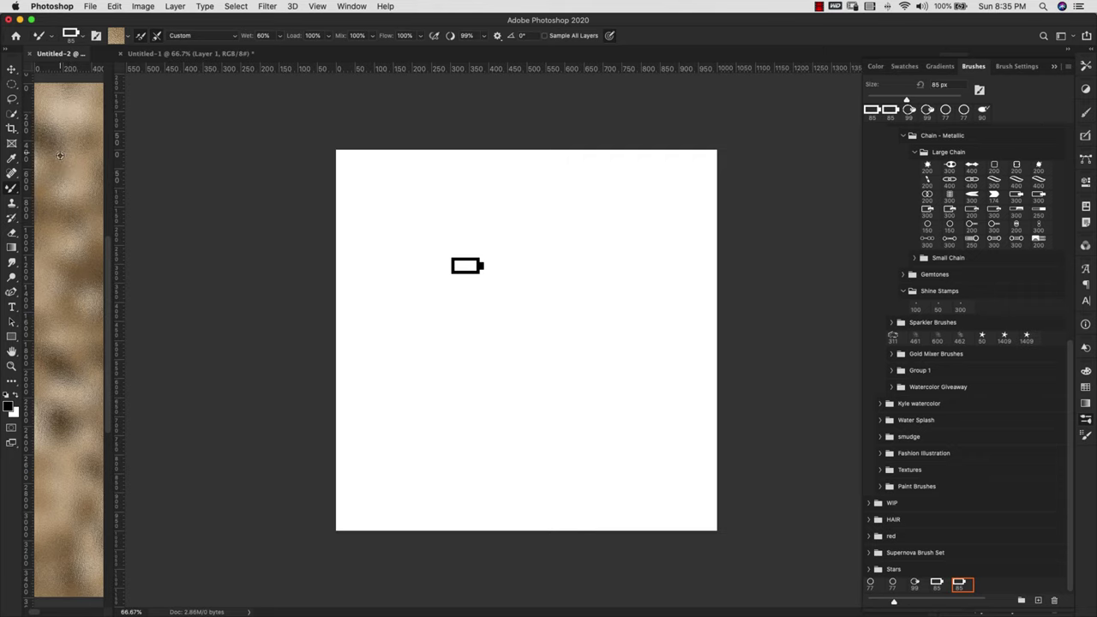
pyautogui.keyDown('alt'); pyautogui.click(57, 140); pyautogui.keyUp('alt')
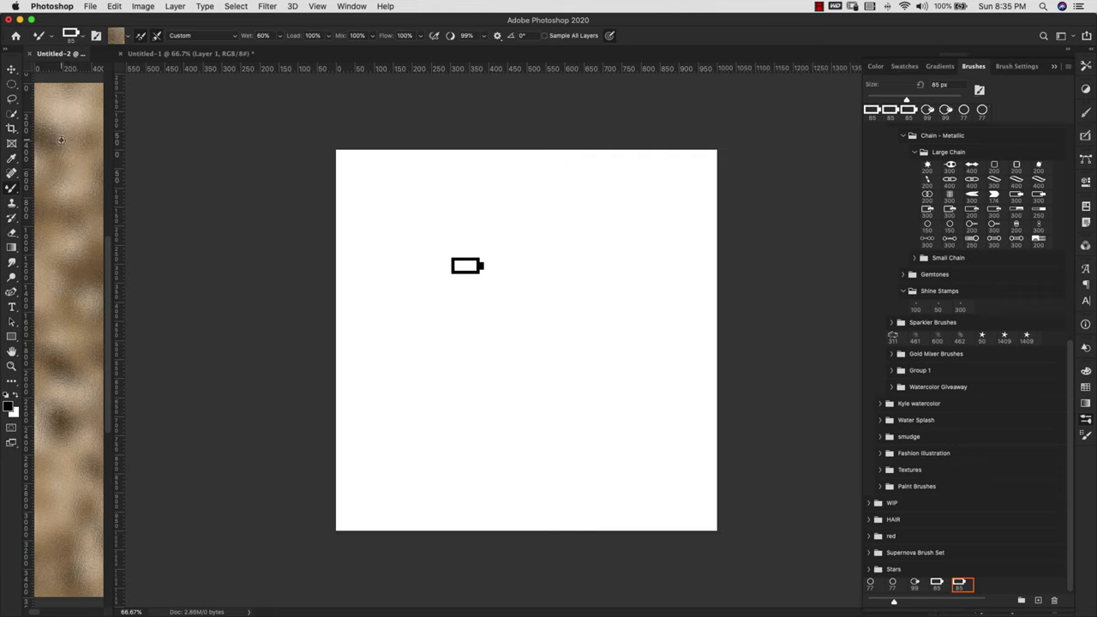
pyautogui.keyDown('alt'); pyautogui.click(60, 131); pyautogui.keyUp('alt')
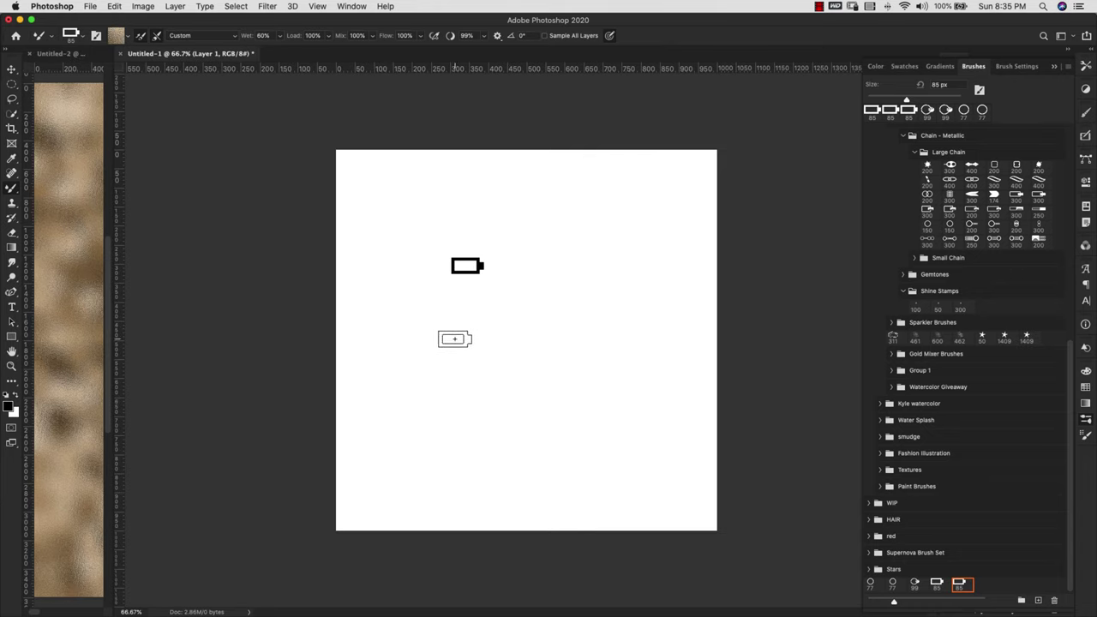
# Reduce the brush size to 45 px and paint a thin wavy gold chain across the Untitled-1 canvas.
pyautogui.press('[')
pyautogui.press('[')
pyautogui.press('[')
pyautogui.press('[')
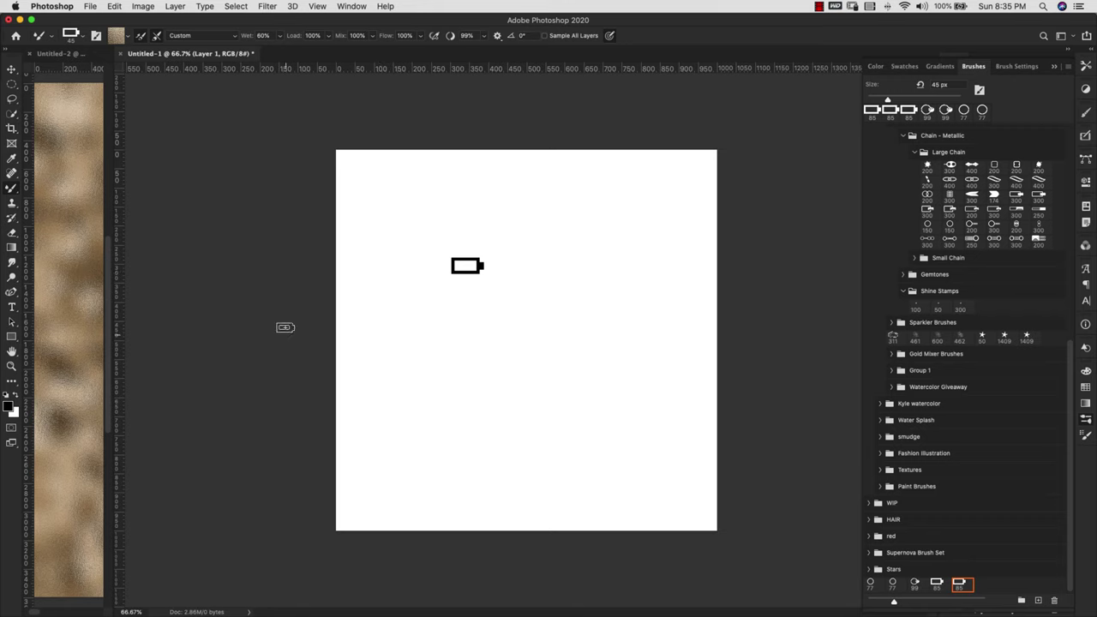
pyautogui.moveTo(298, 310)
pyautogui.mouseDown()
pyautogui.moveTo(456, 330)
pyautogui.moveTo(537, 261)
pyautogui.moveTo(613, 237)
pyautogui.moveTo(770, 311)
pyautogui.mouseUp()
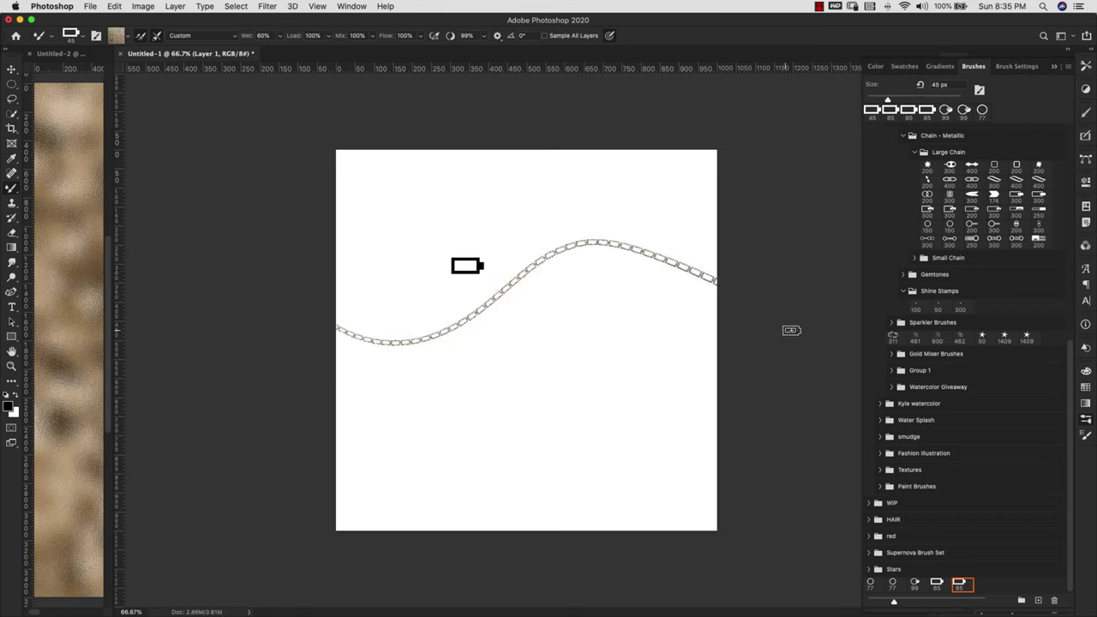
# Enlarge the brush to 80 px and paint a thicker wavy gold chain below the thin one.
pyautogui.press(']')
pyautogui.press(']')
pyautogui.press(']')
pyautogui.press(']')
pyautogui.moveTo(277, 345)
pyautogui.mouseDown()
pyautogui.moveTo(441, 358)
pyautogui.moveTo(530, 299)
pyautogui.moveTo(651, 302)
pyautogui.moveTo(806, 486)
pyautogui.mouseUp()
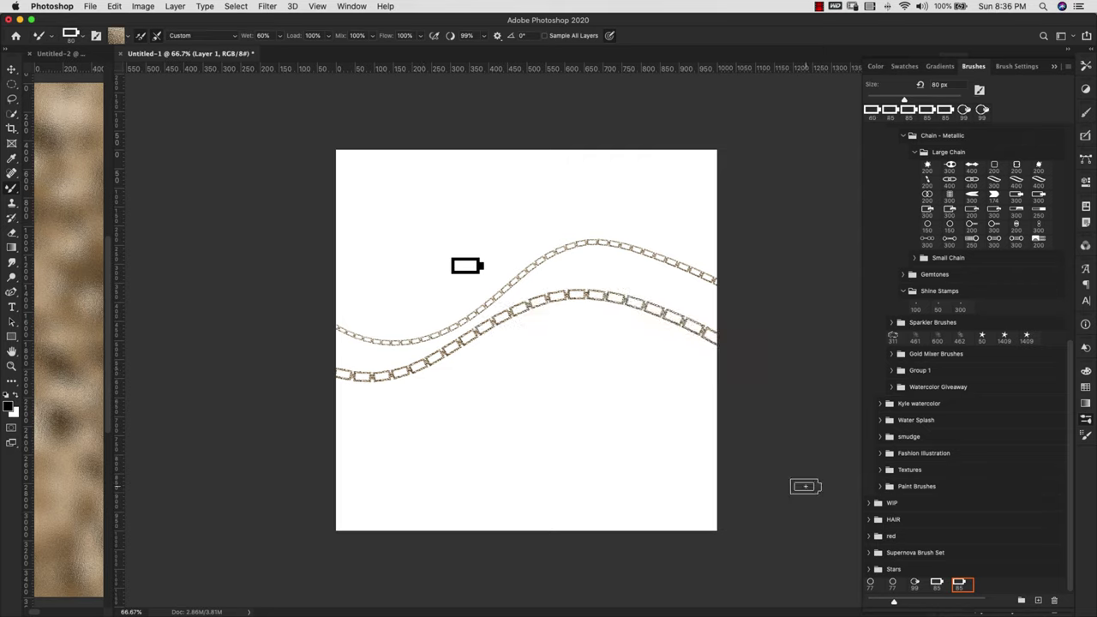
# Add a new layer directly above the Background and fill it with black.
pyautogui.click(1054, 66)
pyautogui.click(1037, 609)
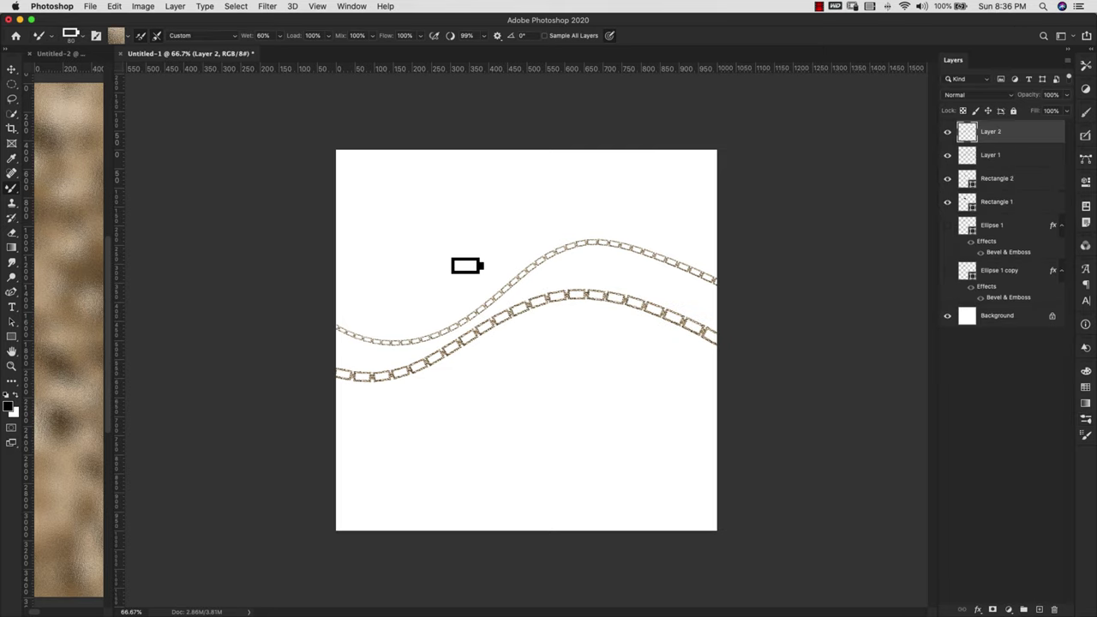
pyautogui.moveTo(1003, 131); pyautogui.dragTo(1028, 295)
pyautogui.hotkey('alt', 'BackSpace')
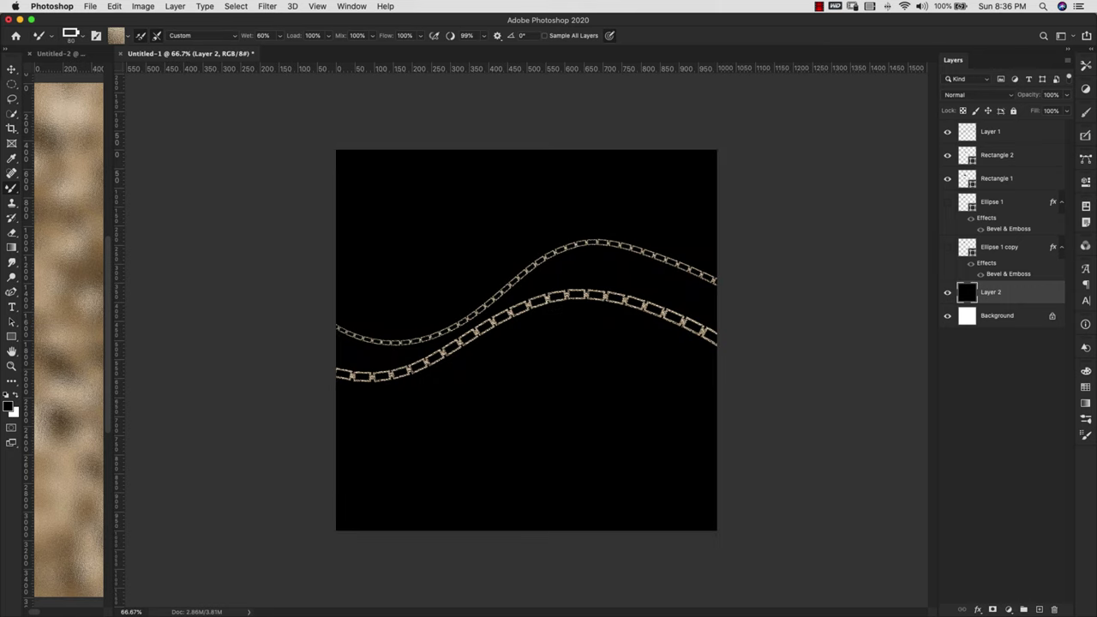
pyautogui.press('z')
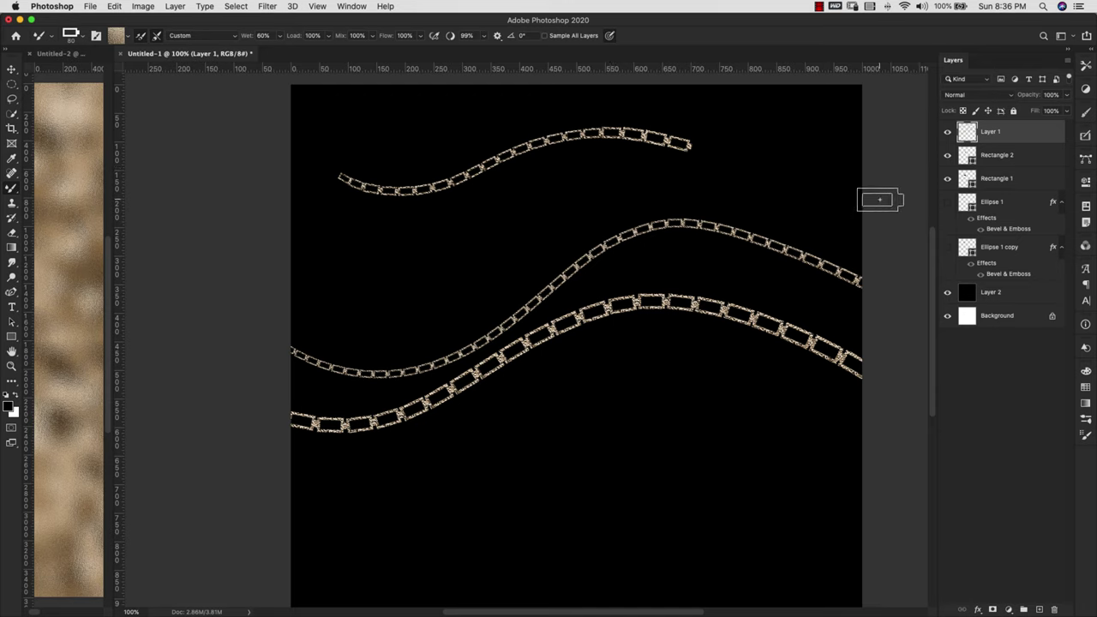
# Save the current 80 px rectangular-link chain Mixer Brush as a new brush preset that includes the tool settings and color.
pyautogui.click(1086, 434)
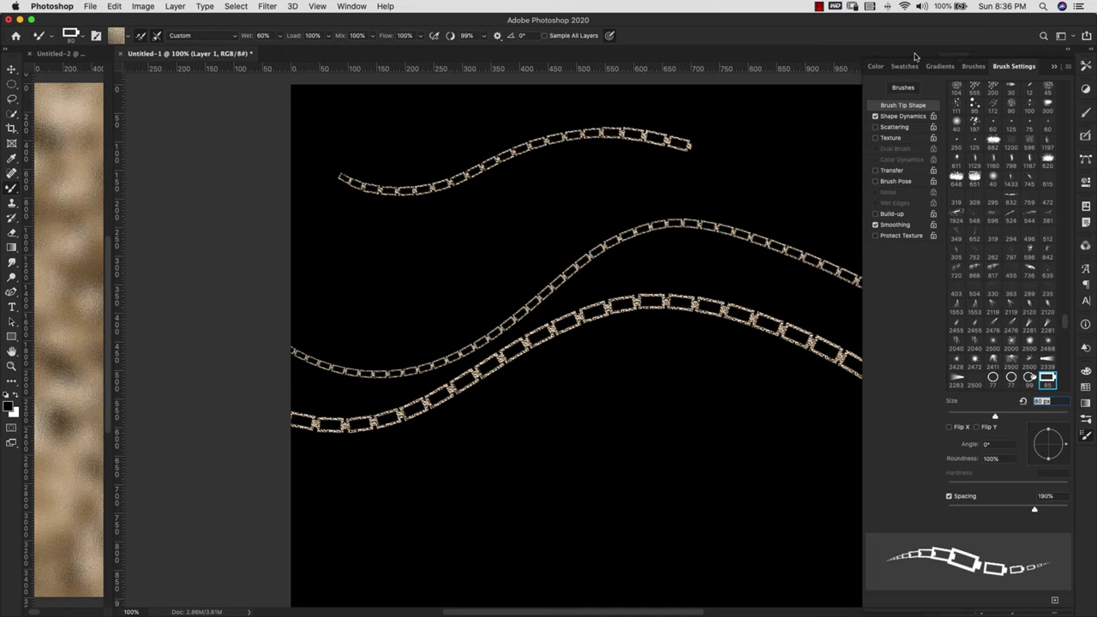
pyautogui.click(1069, 68)
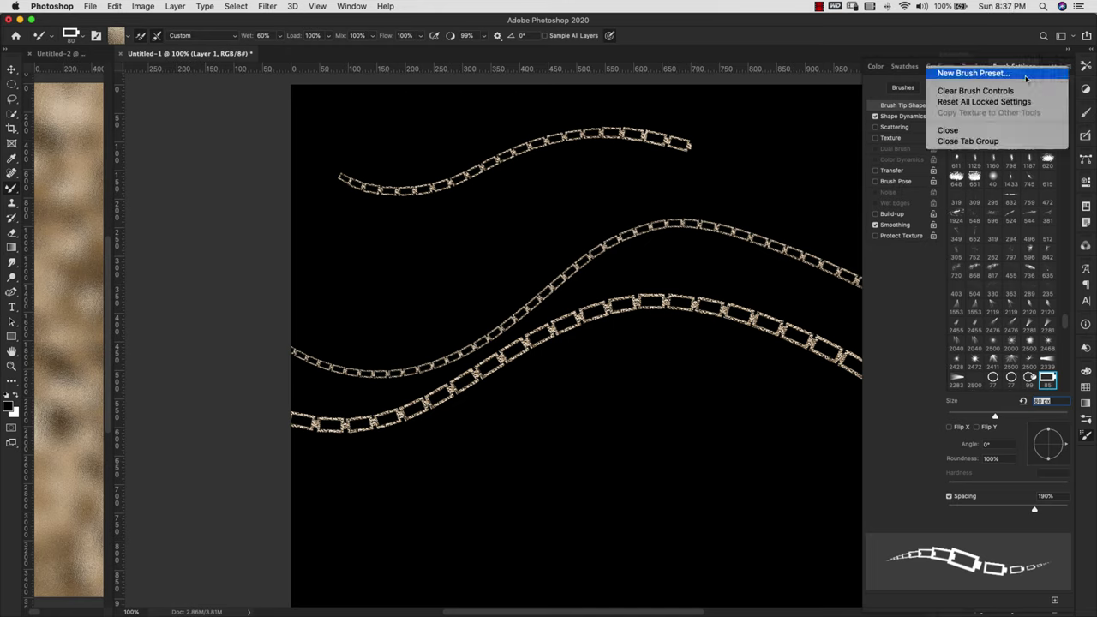
pyautogui.click(977, 73)
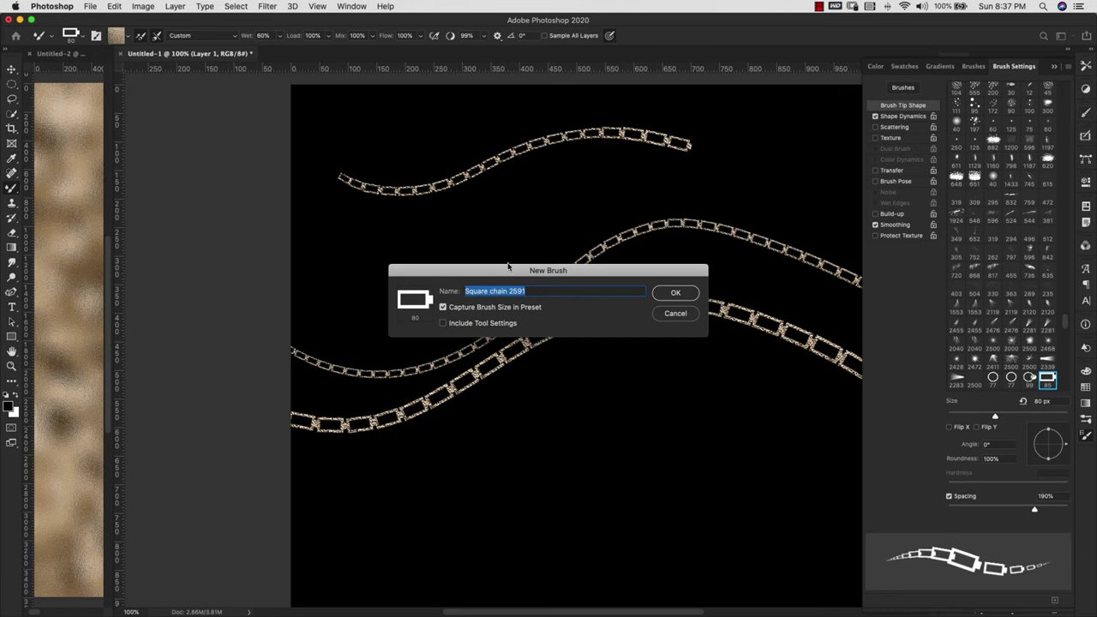
pyautogui.click(444, 325)
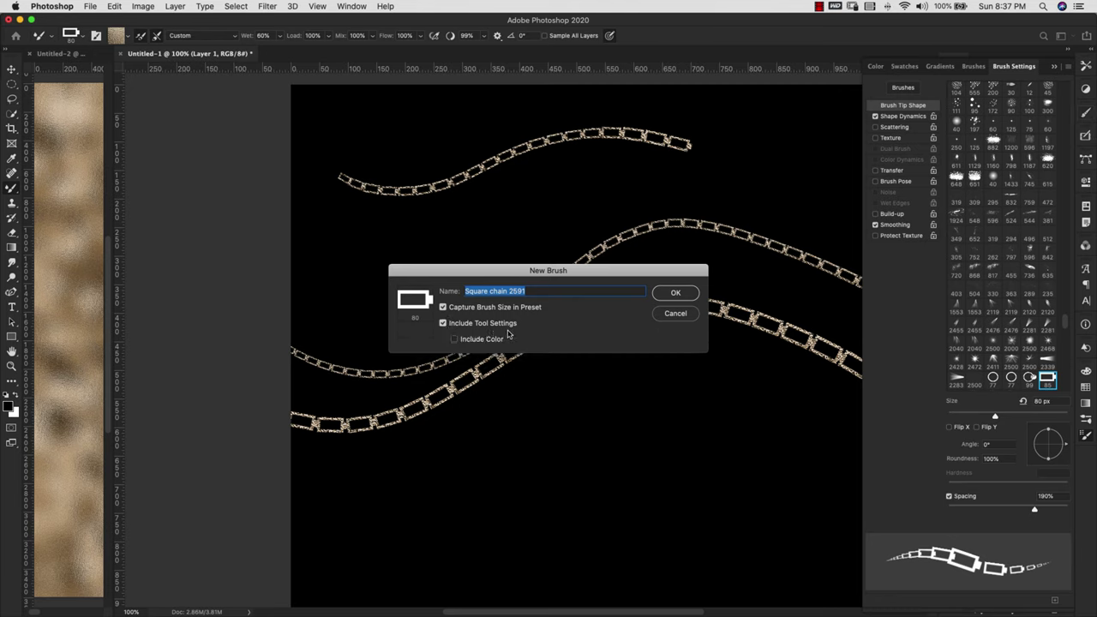
pyautogui.click(454, 341)
pyautogui.click(676, 293)
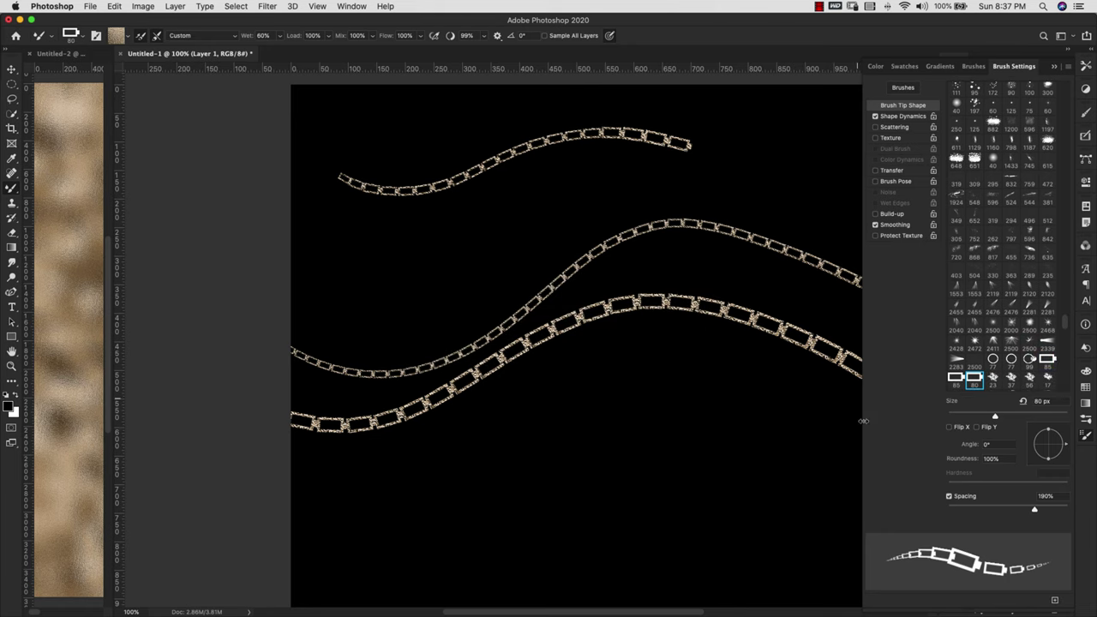
# Paint a wavy white chain across the lower canvas with the regular Brush tool, using the last 85 px rectangular-link preset and white foreground.
pyautogui.click(974, 68)
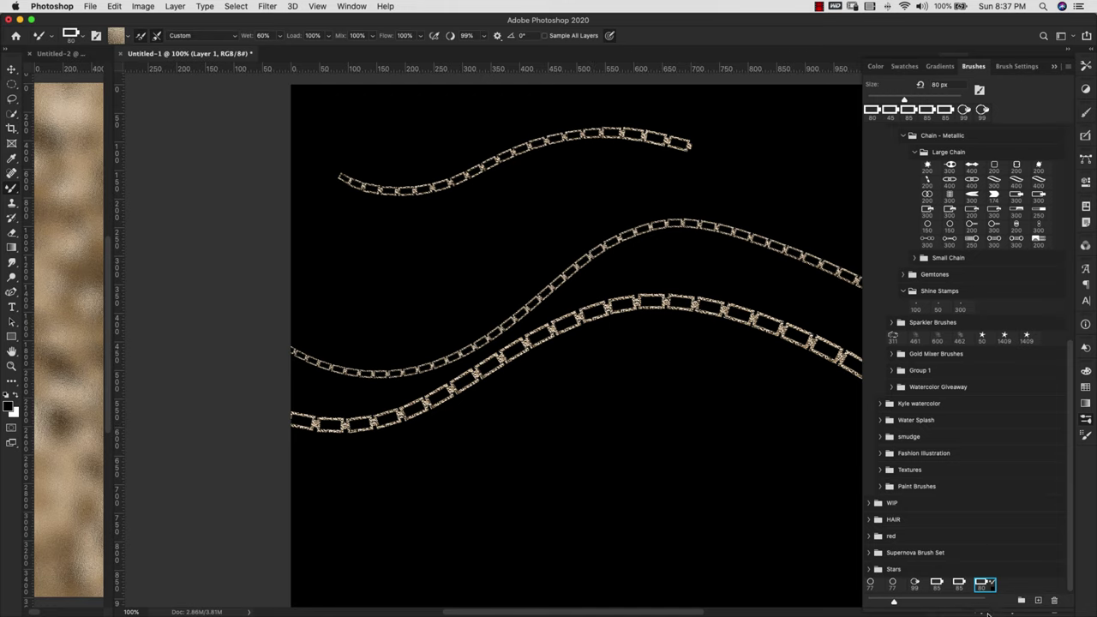
pyautogui.click(957, 583)
pyautogui.rightClick(12, 188)
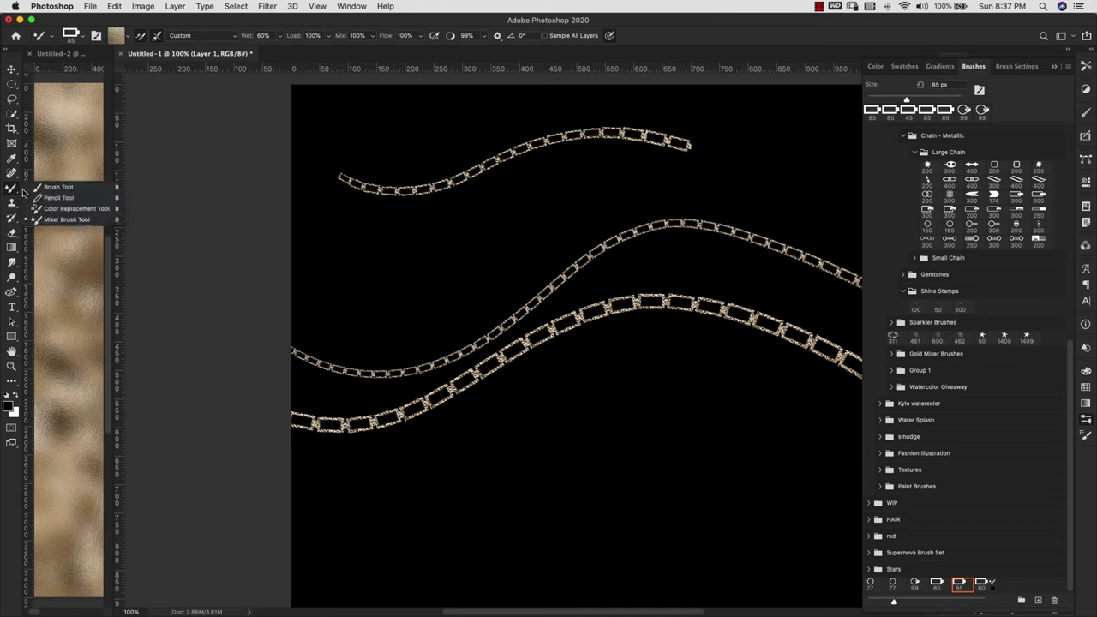
pyautogui.click(49, 192)
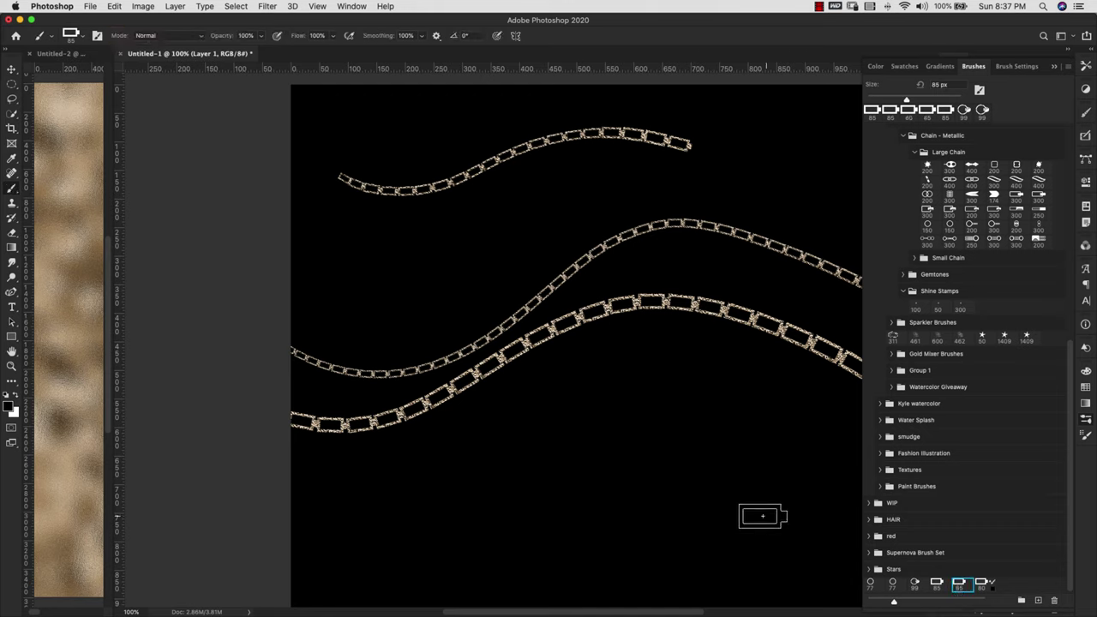
pyautogui.press('x')
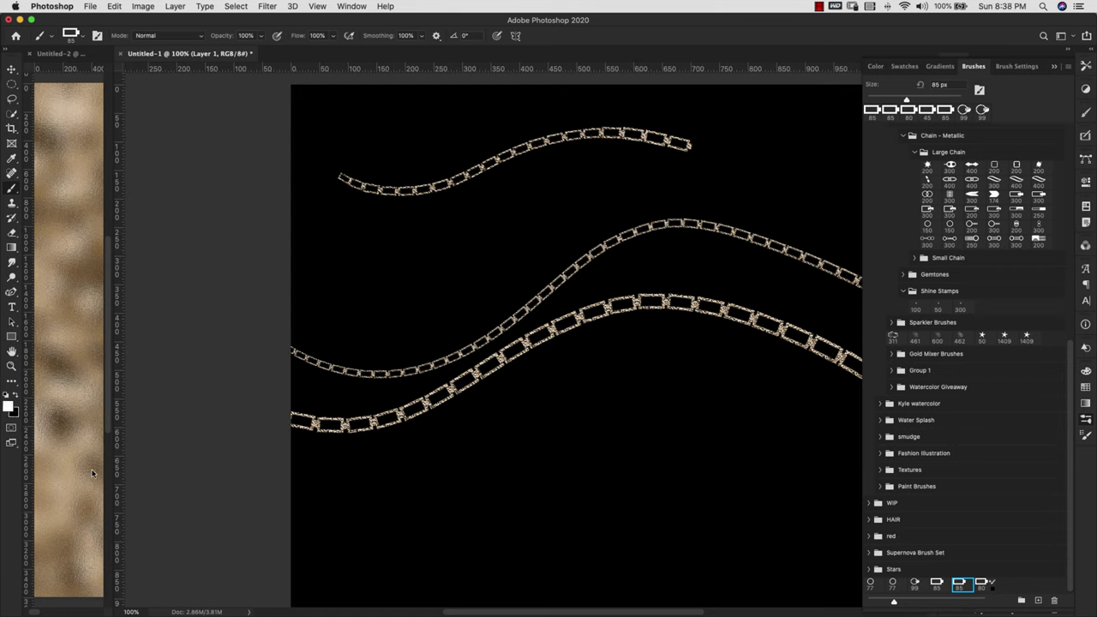
pyautogui.moveTo(349, 464)
pyautogui.mouseDown()
pyautogui.moveTo(505, 426)
pyautogui.moveTo(835, 489)
pyautogui.mouseUp()
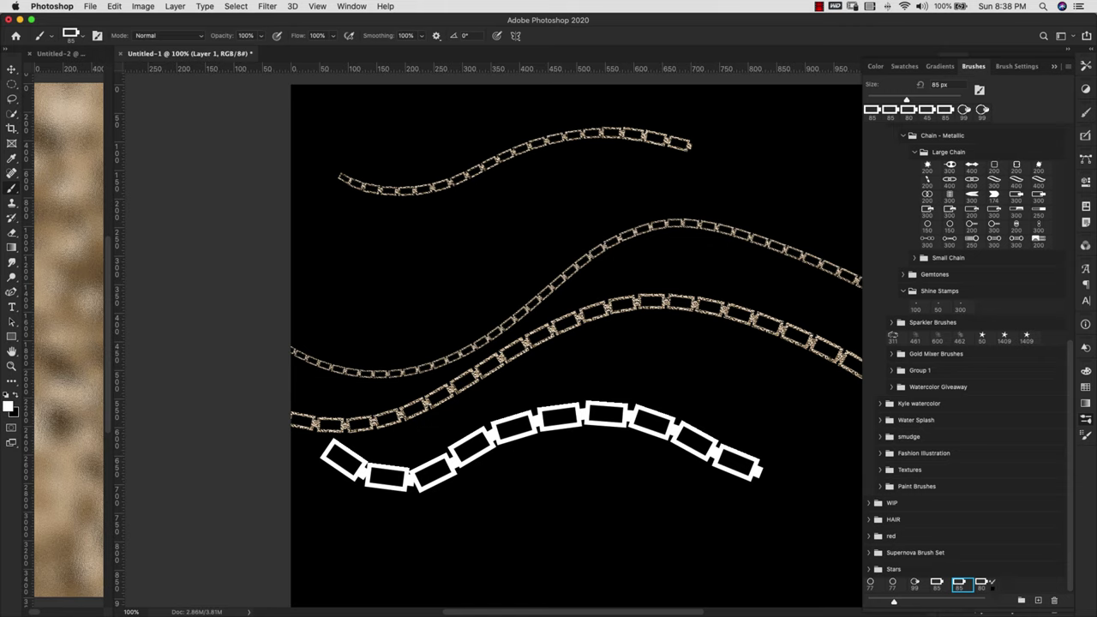
# Paint a gold chain rising across the upper canvas with the saved 80 px rectangular-link Mixer Brush preset.
pyautogui.click(984, 584)
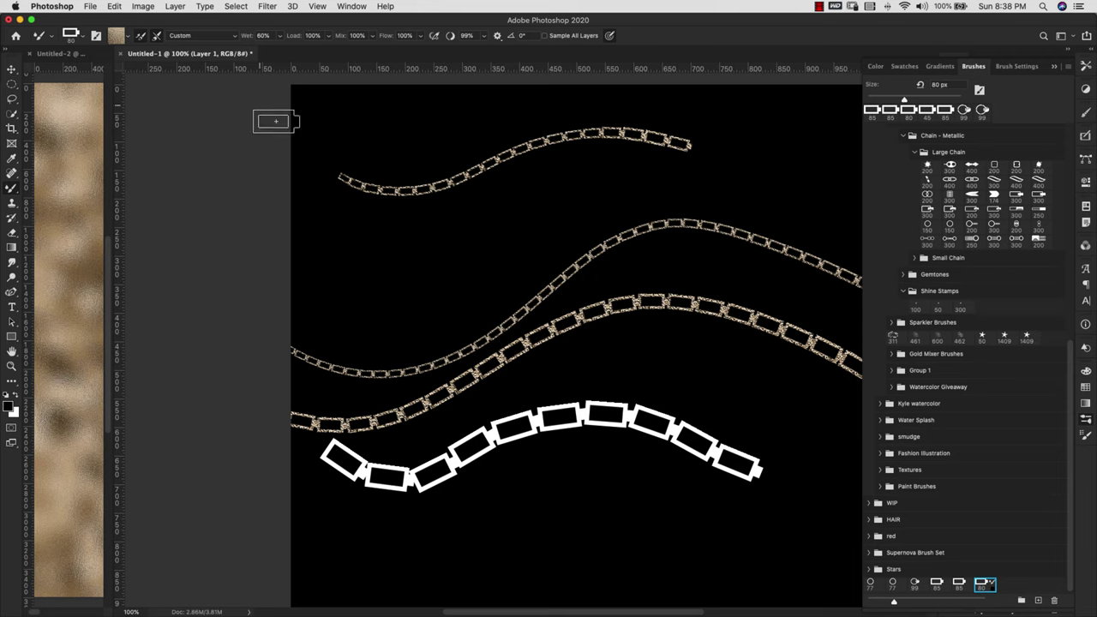
pyautogui.moveTo(309, 260)
pyautogui.mouseDown()
pyautogui.moveTo(636, 154)
pyautogui.moveTo(806, 167)
pyautogui.mouseUp()
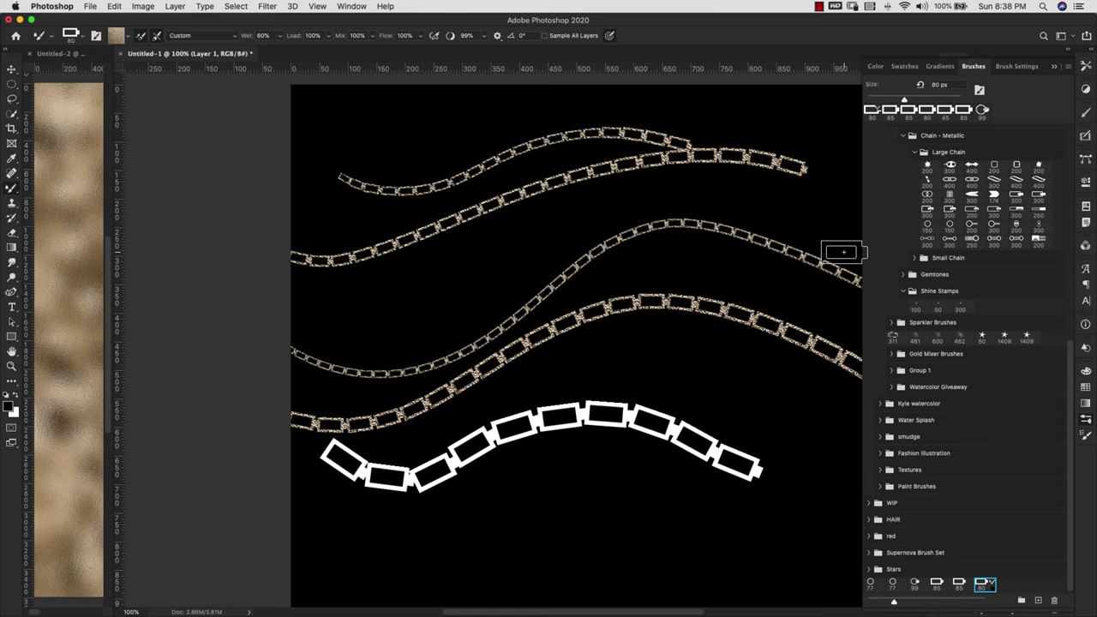